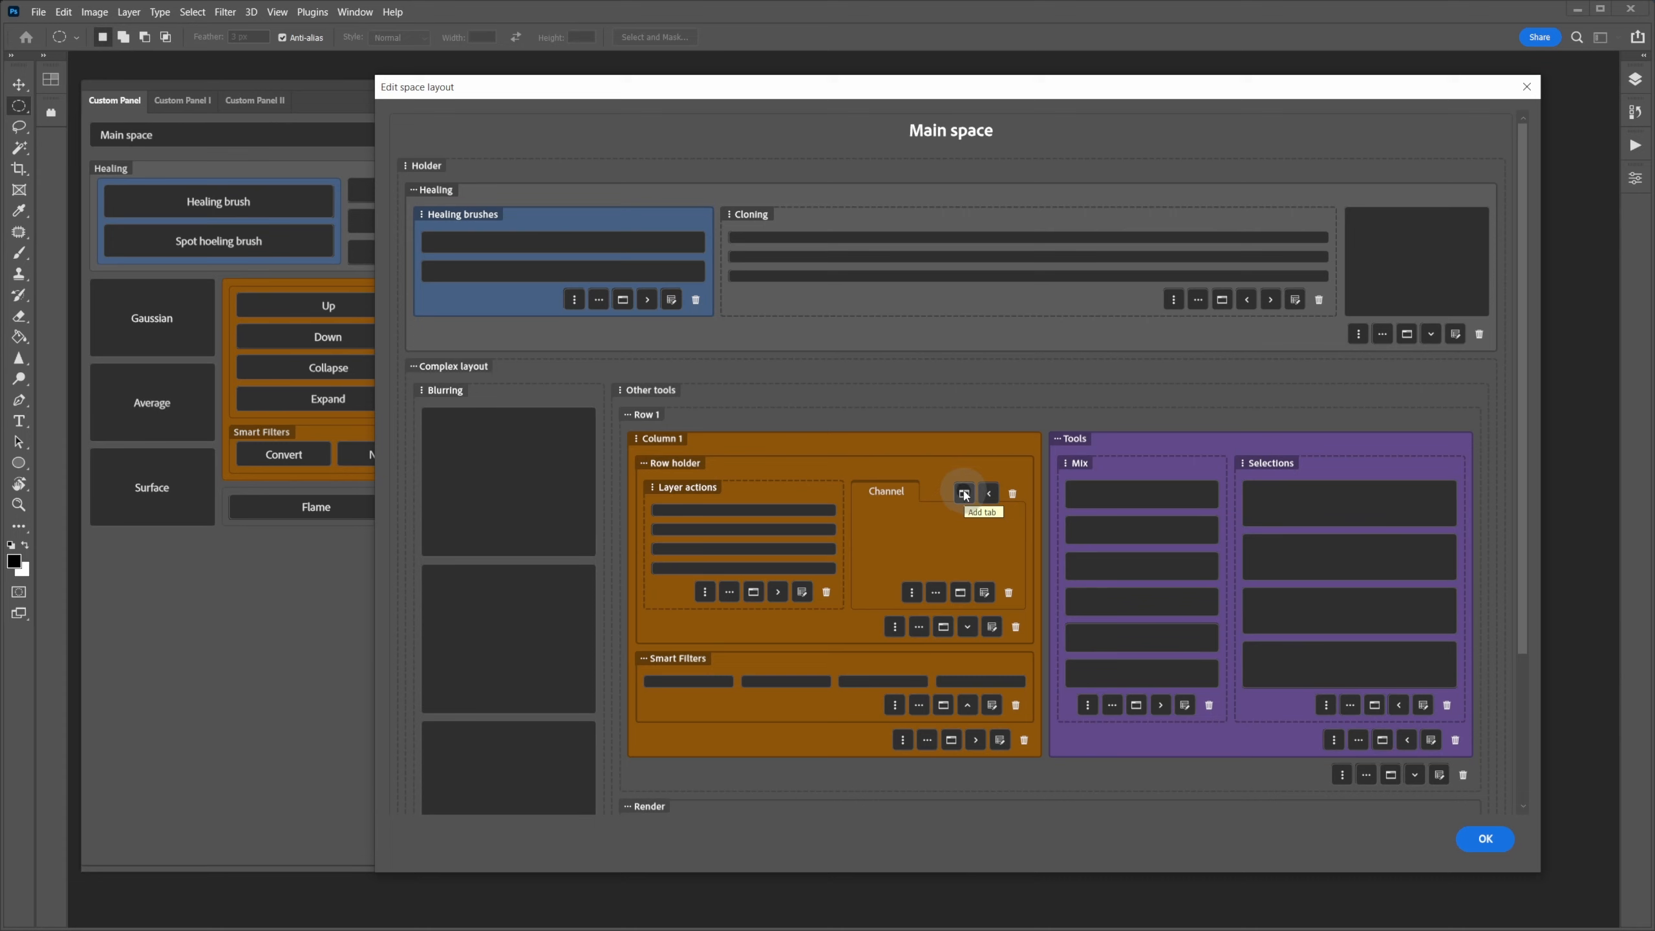
- Add a tab labelled 'Vector' next to the Channel tab
left_click(965, 495)
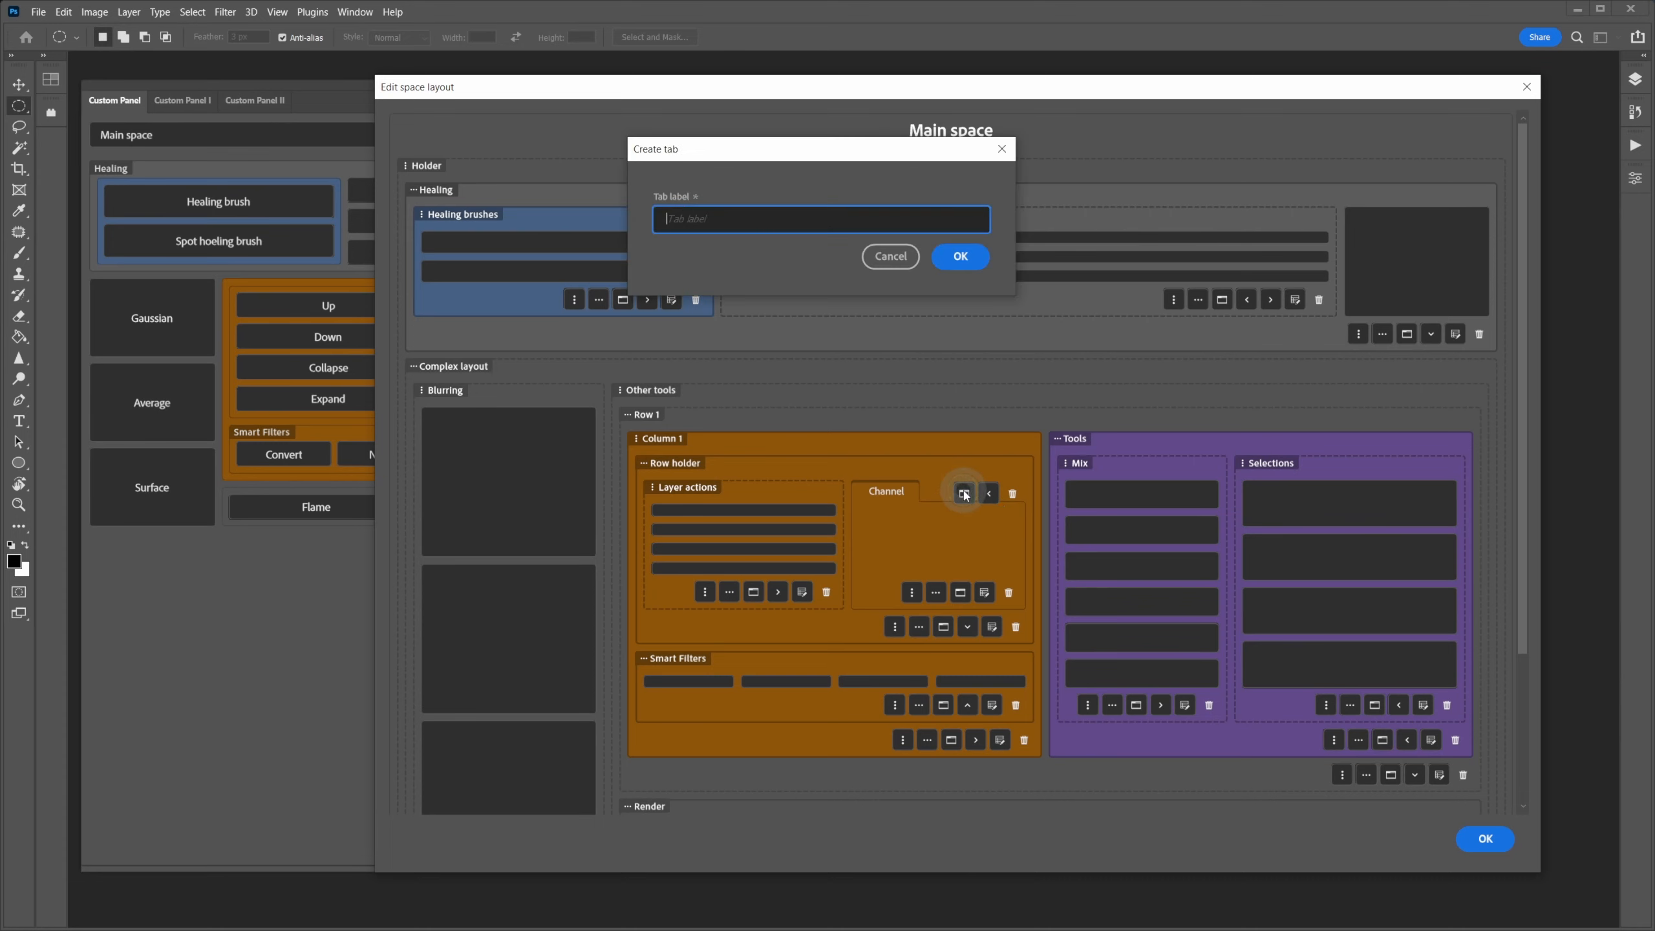
type("Vector")
key("Return")
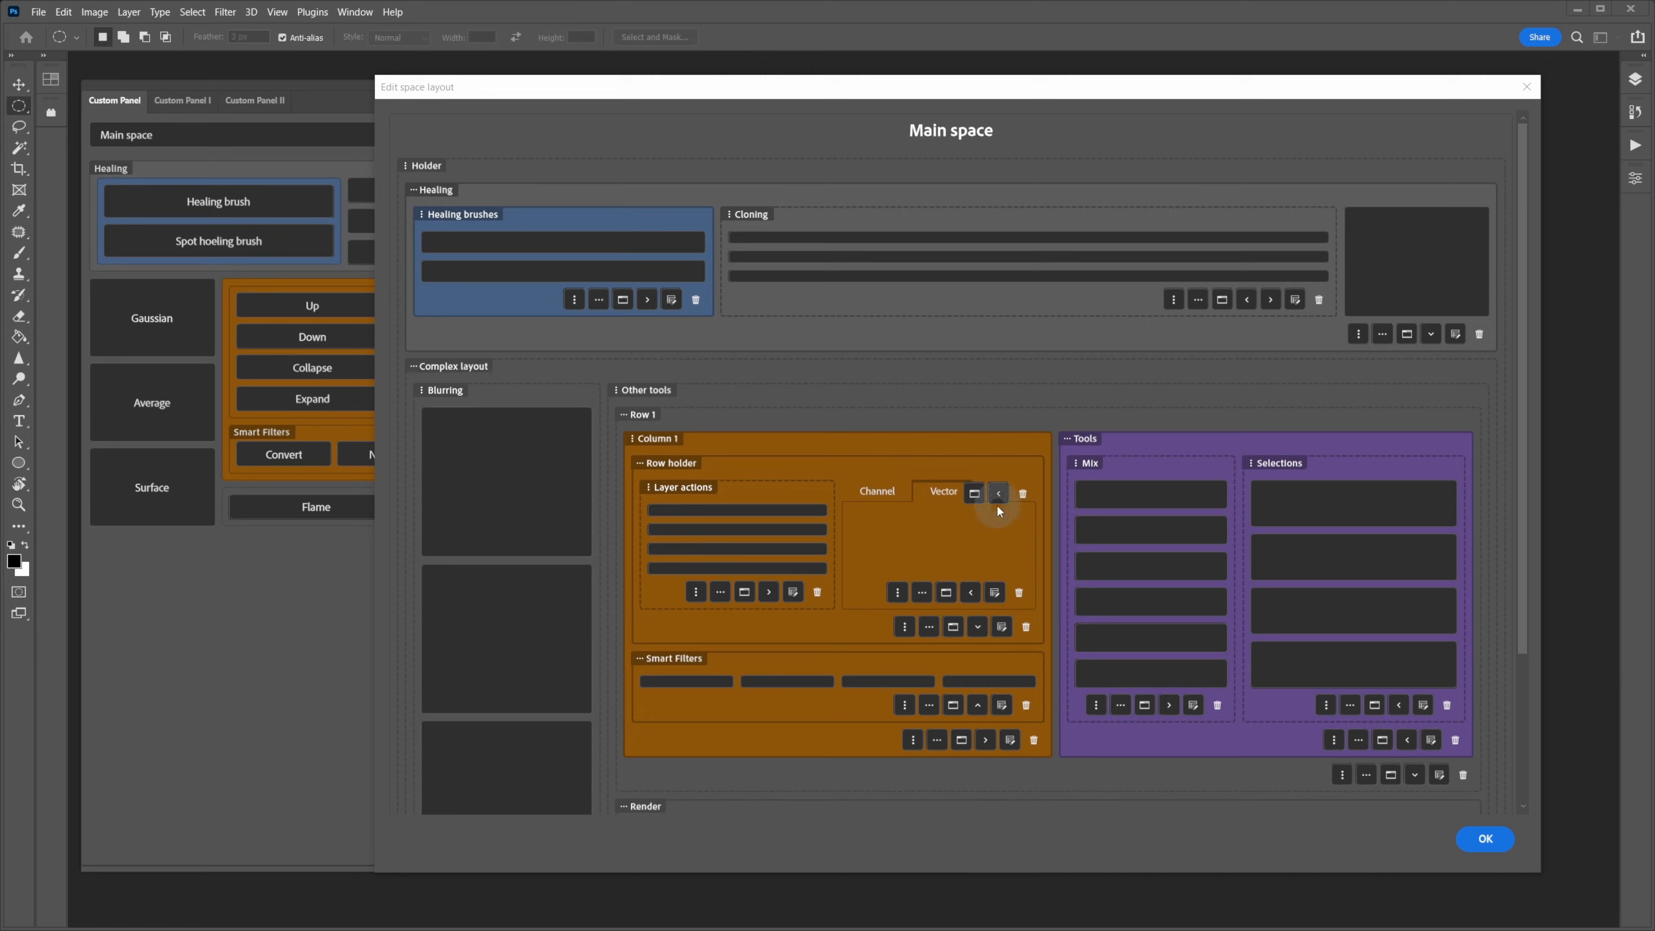
- Move the tab group left of Layer actions and add a third tab labelled '3'
left_click(1000, 495)
left_click(772, 492)
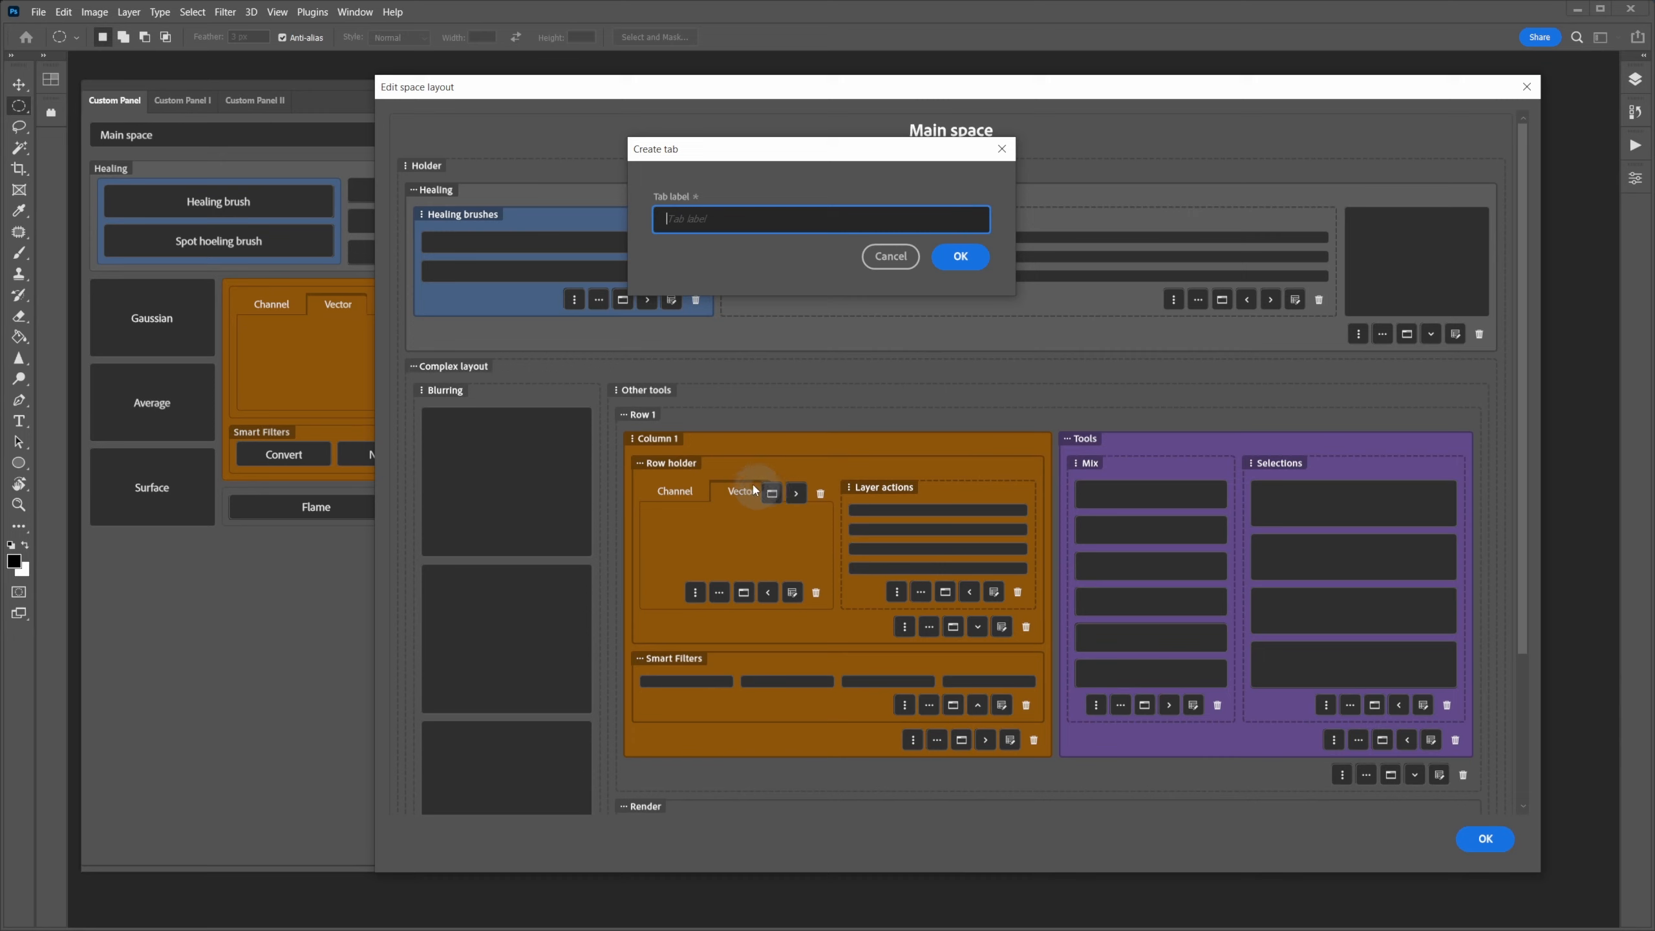
type("3")
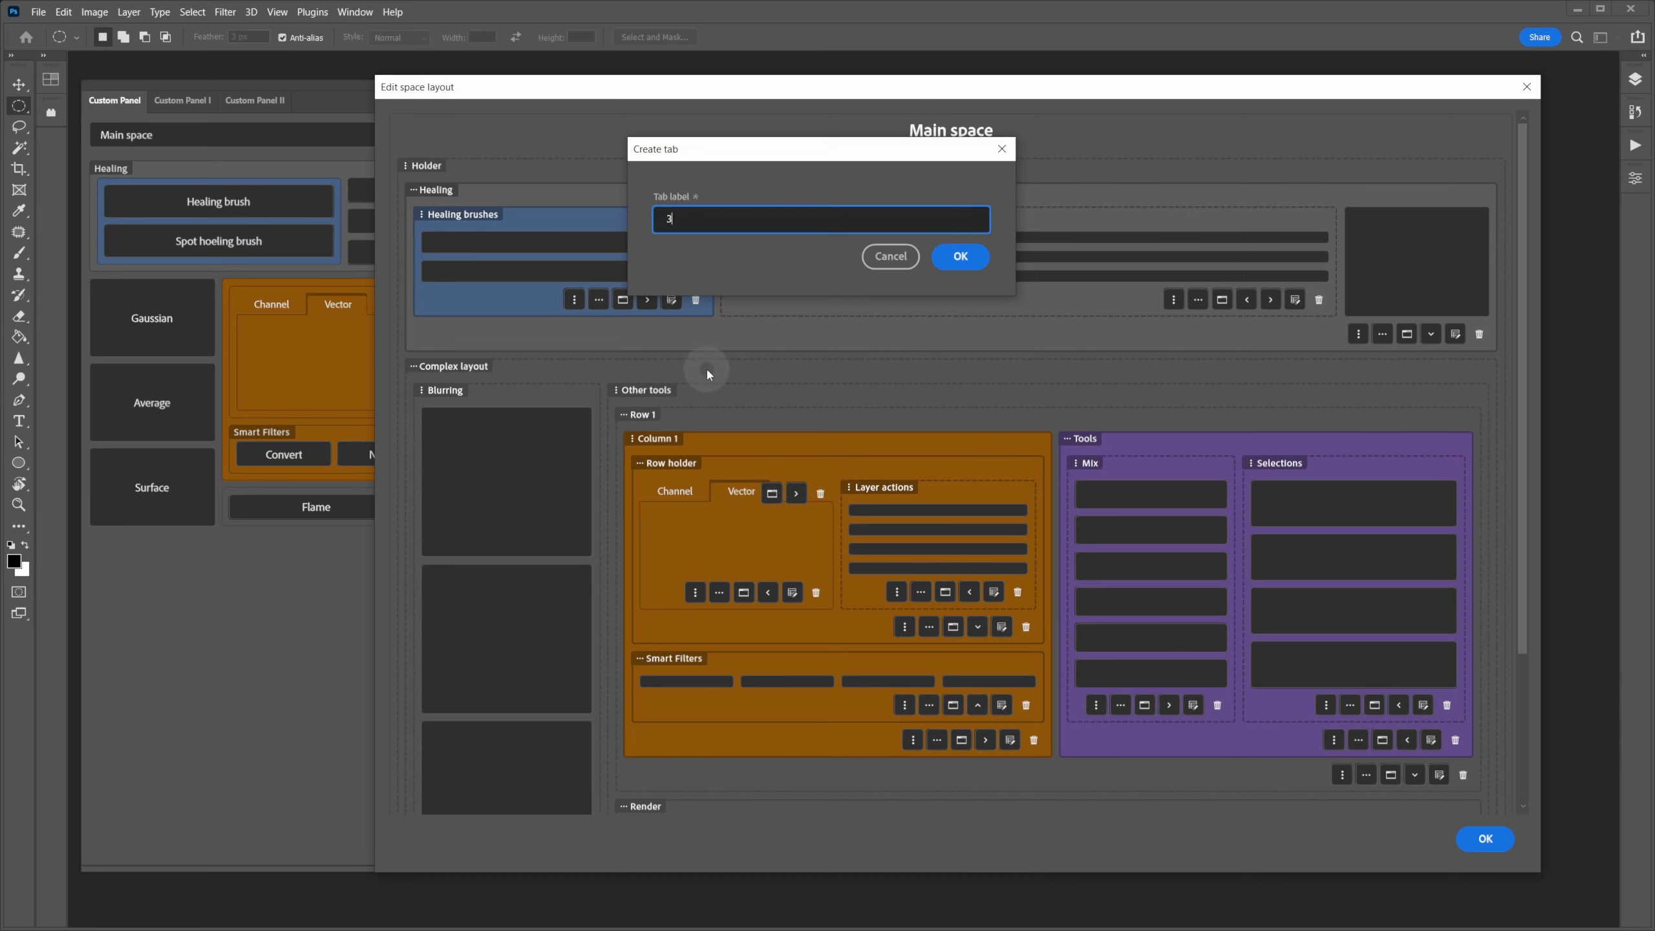
key("Return")
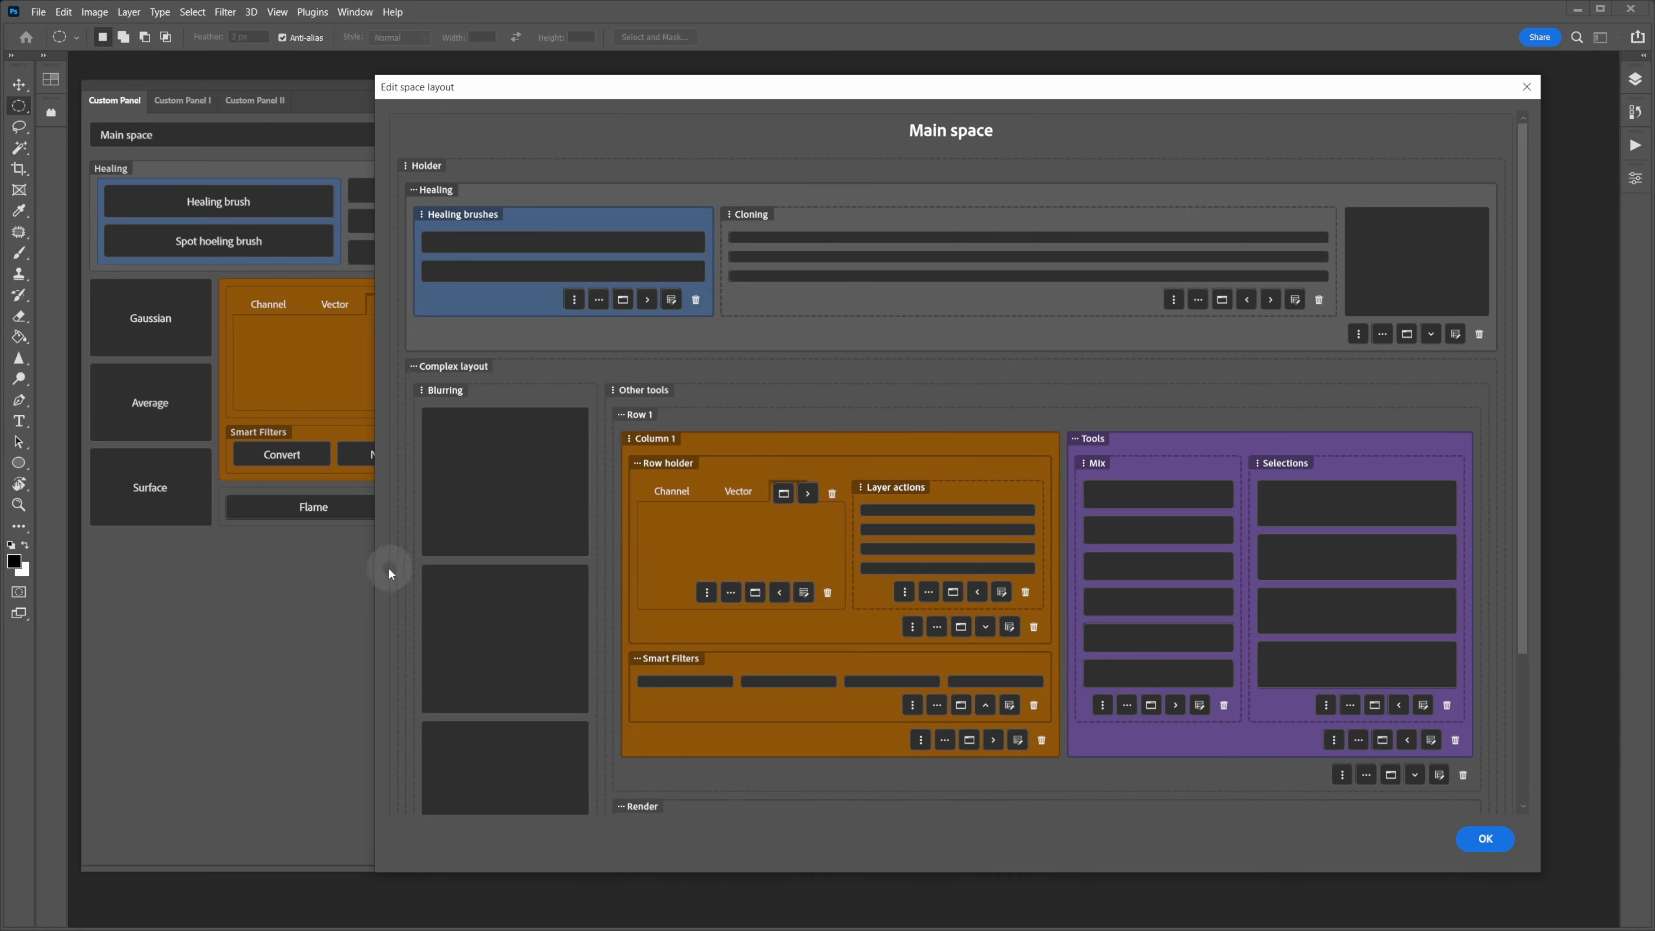
- Widen the layout editor and reorder the tabs so Vector comes first
left_click_drag(377, 563, 136, 559)
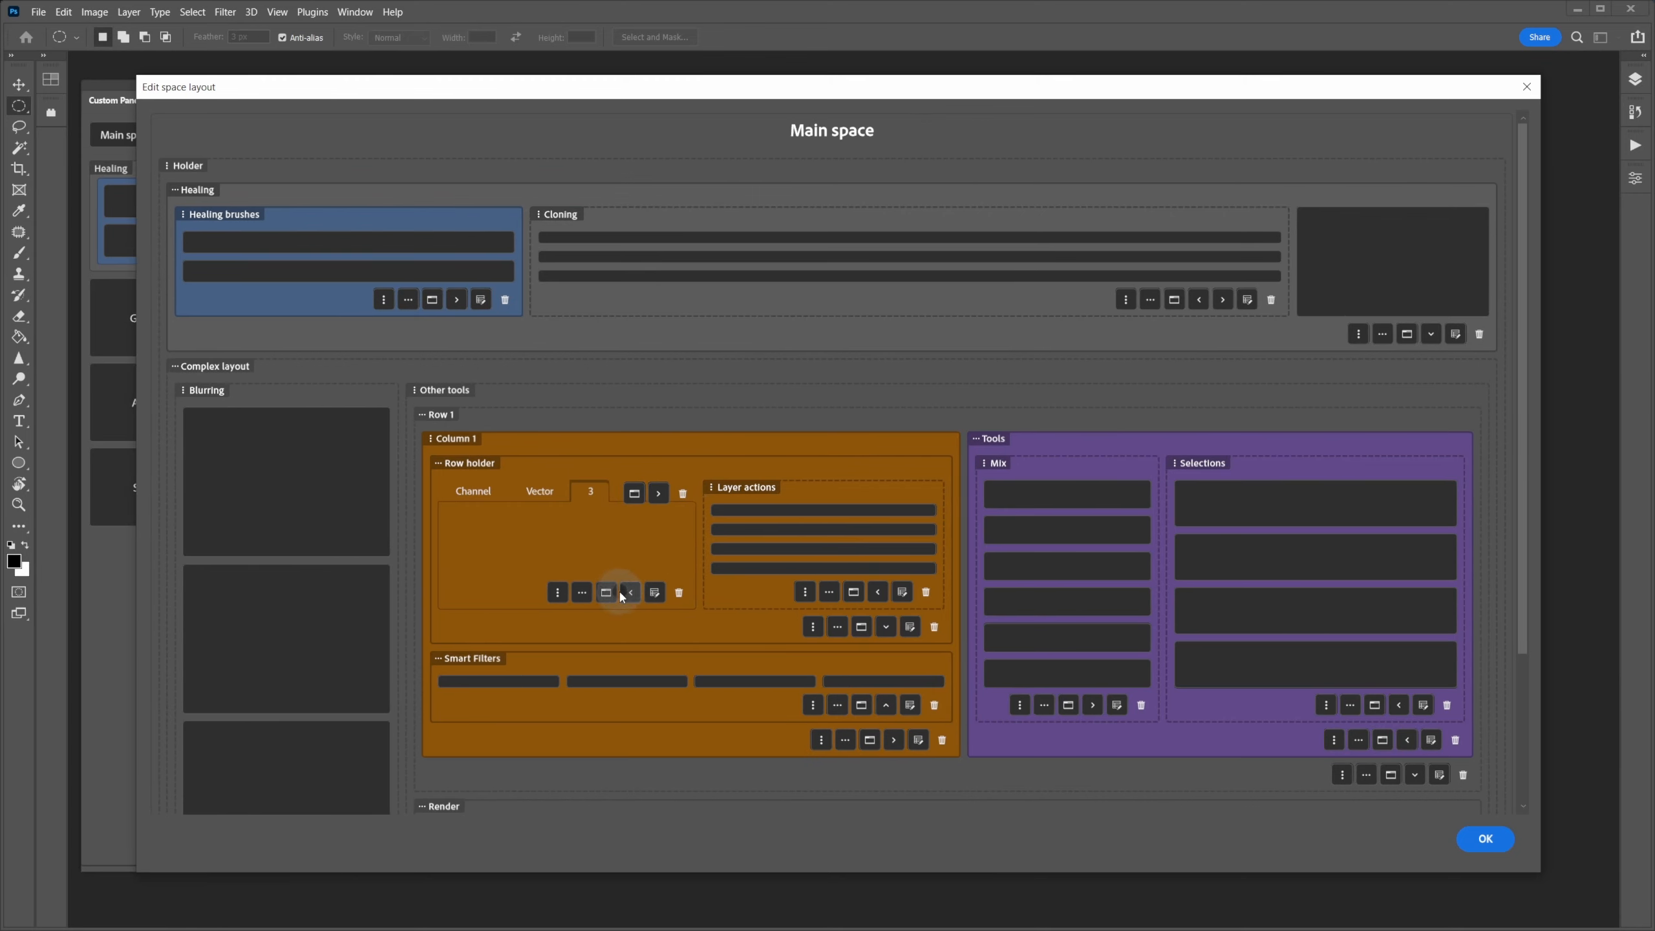
left_click(549, 492)
left_click(632, 593)
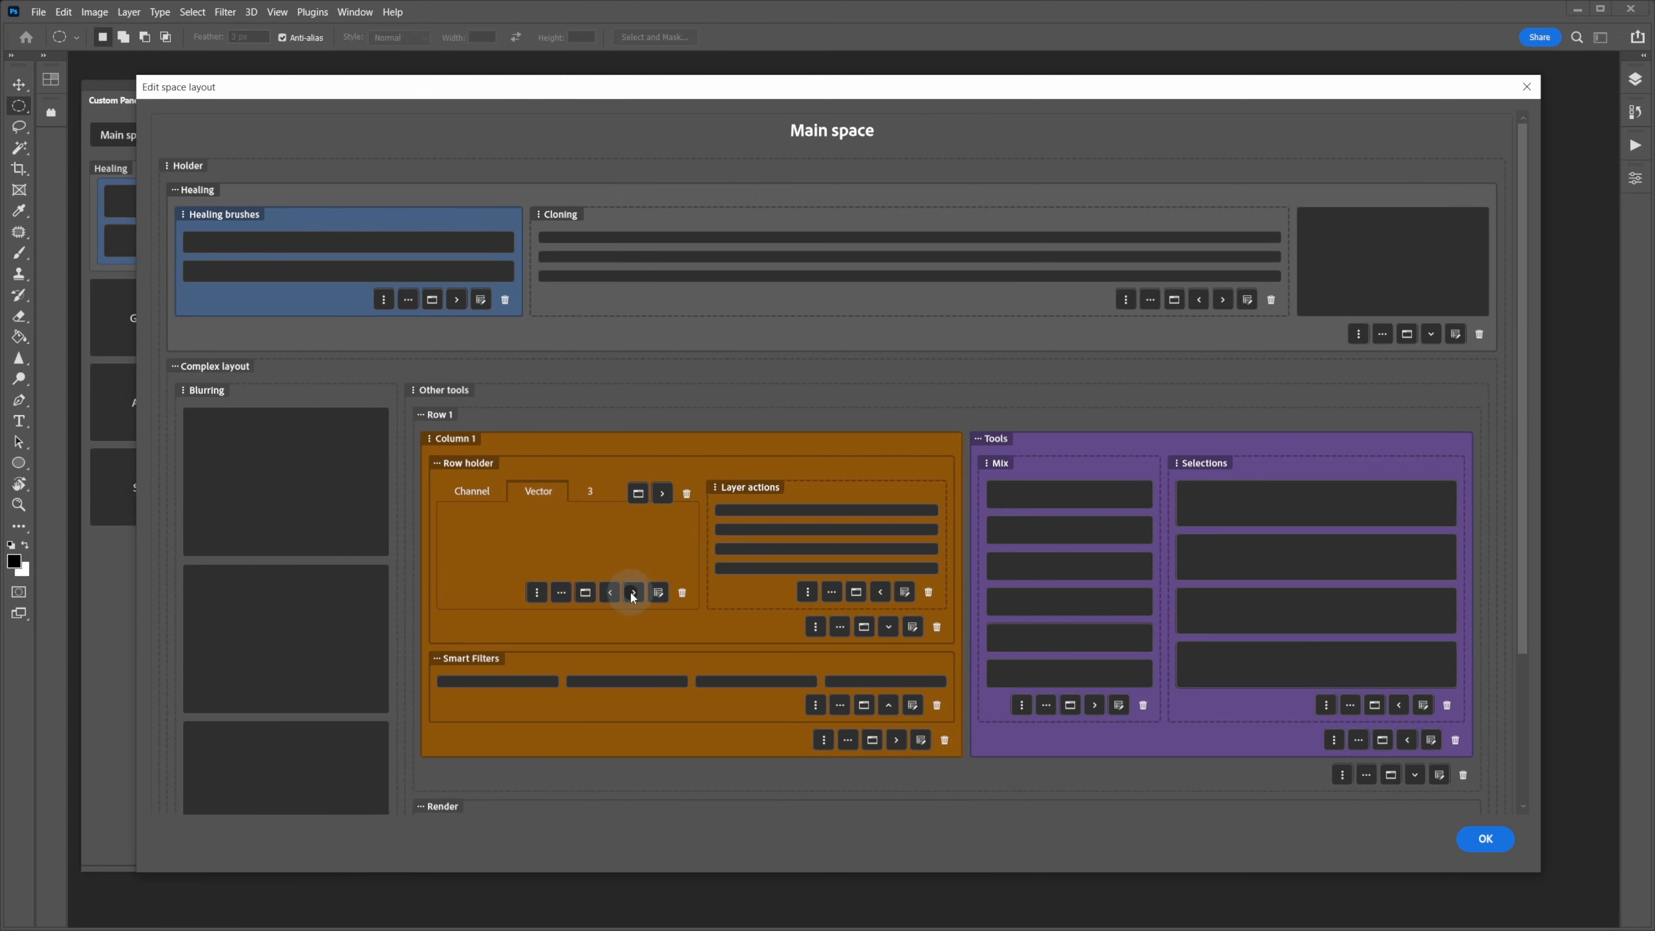
left_click(631, 593)
left_click(610, 593)
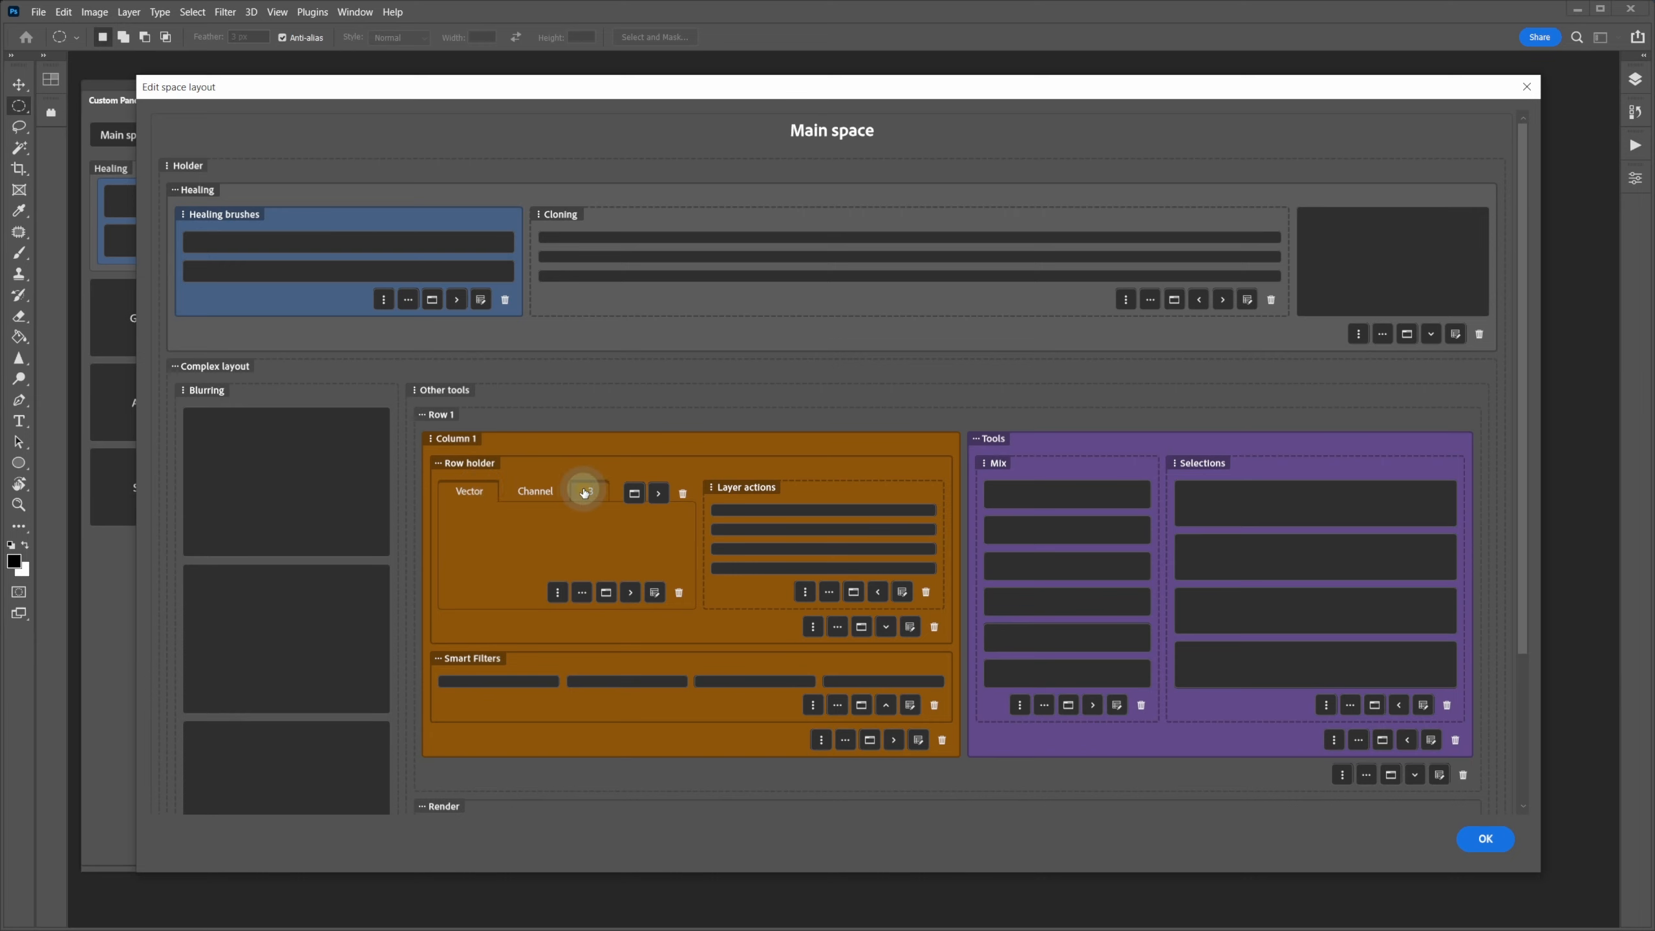
left_click(584, 492)
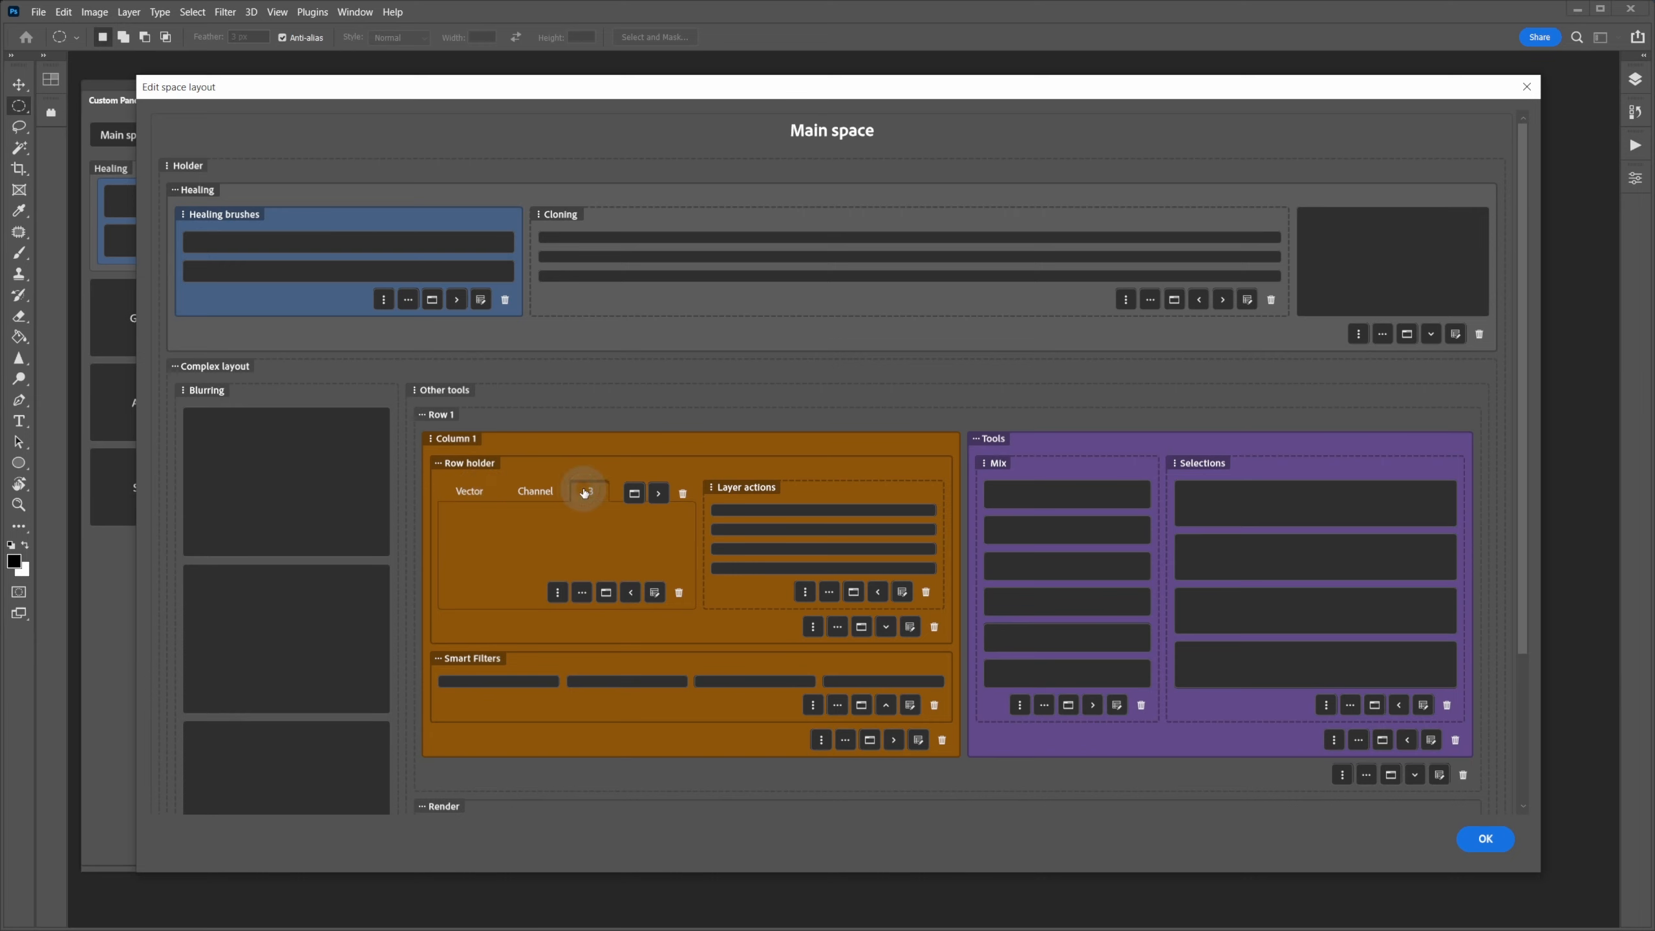
left_click(631, 593)
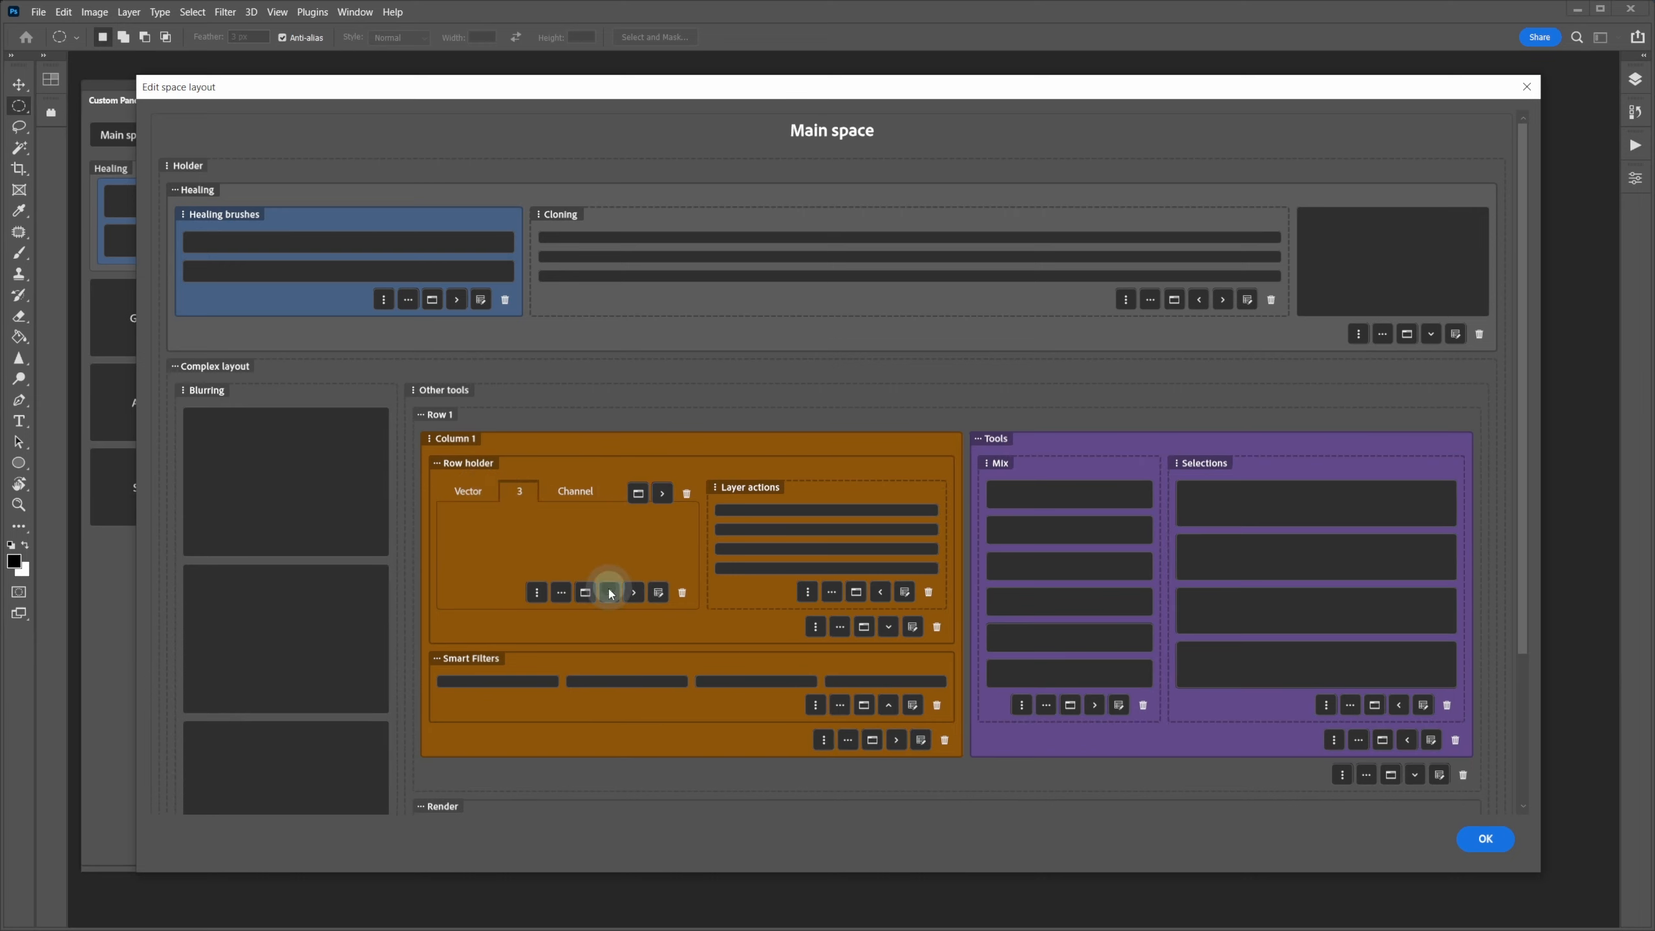
left_click(609, 593)
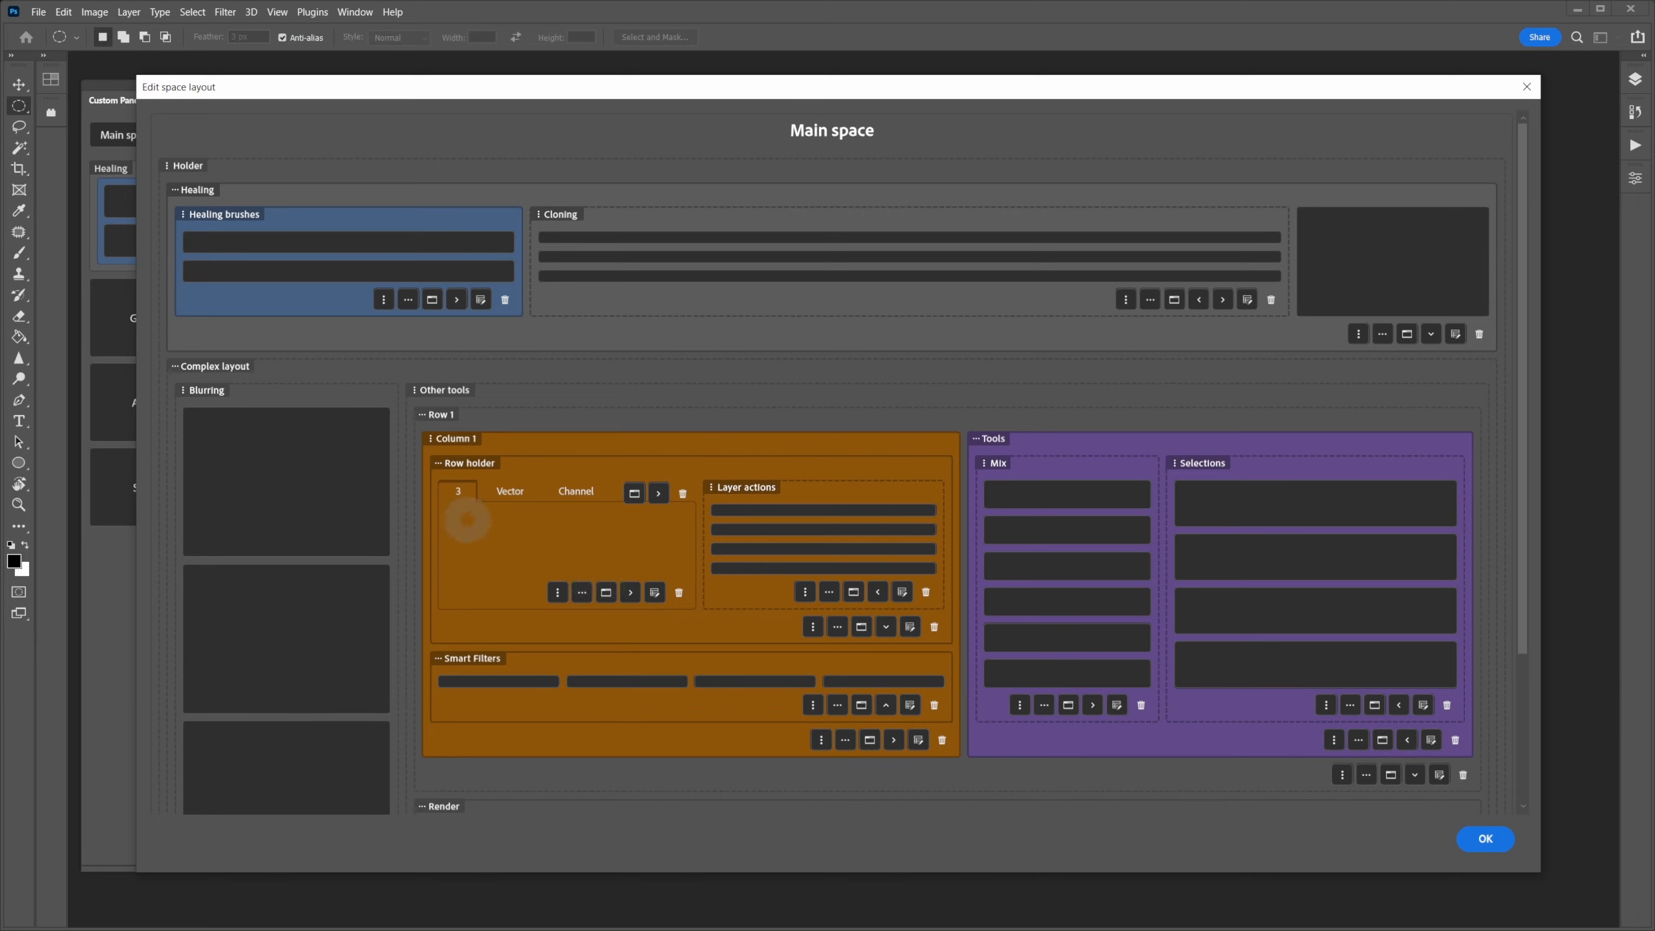
- Delete tab 3 with its contents and move the tab group right of Layer actions
left_click(679, 591)
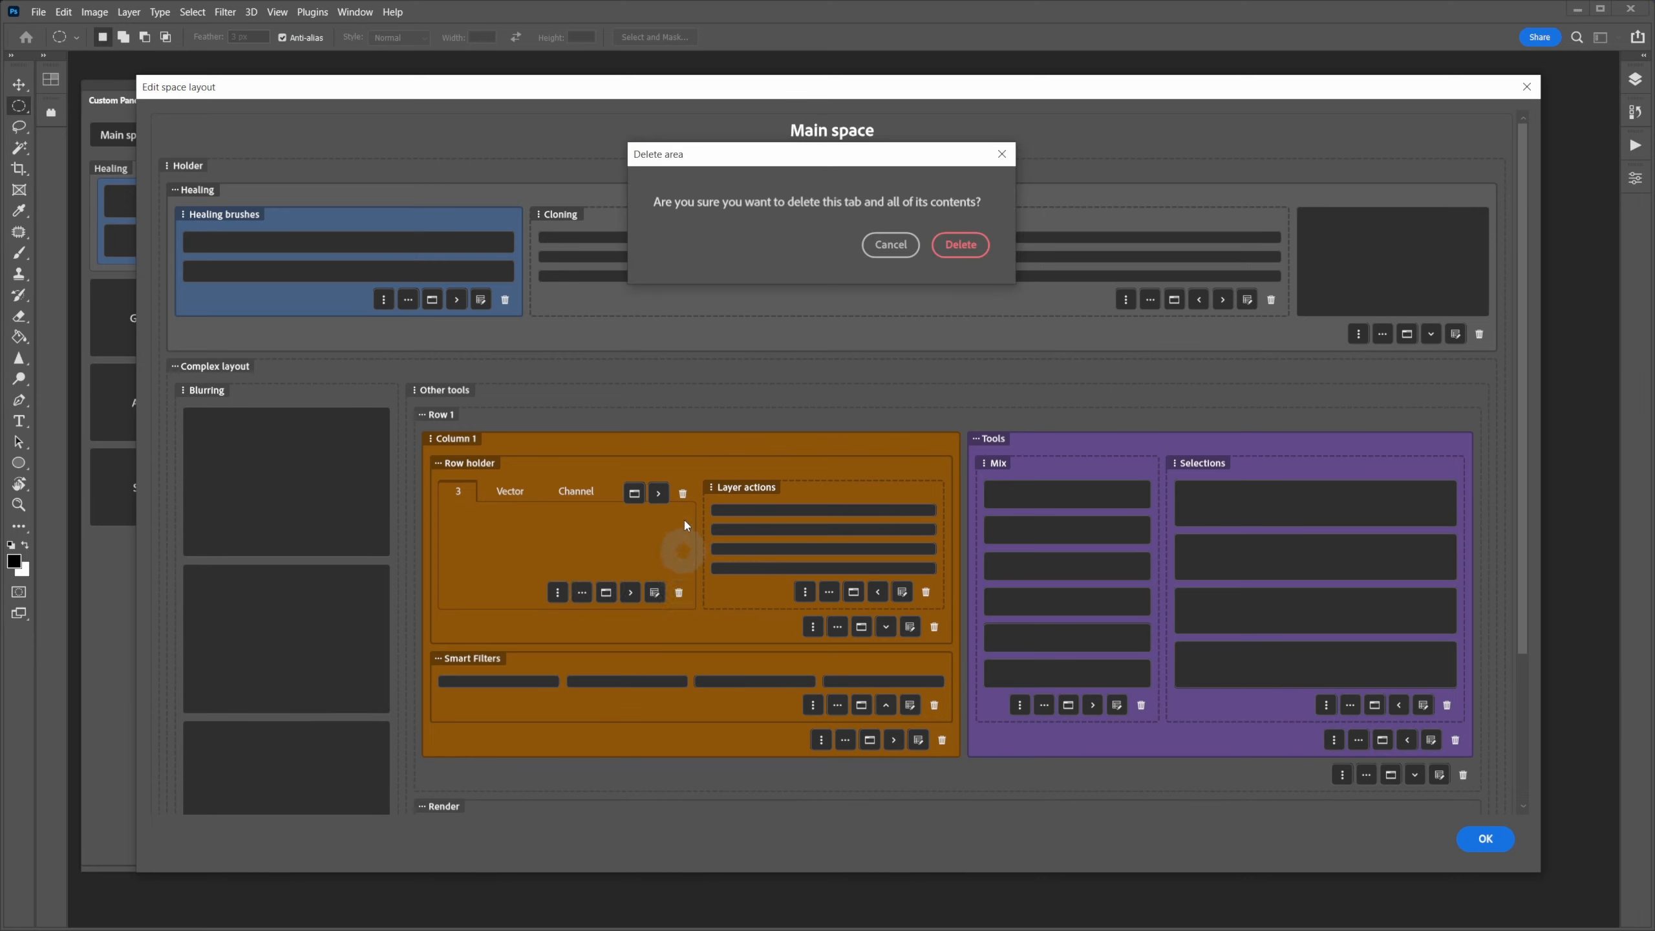
left_click(953, 244)
left_click(493, 494)
left_click(646, 493)
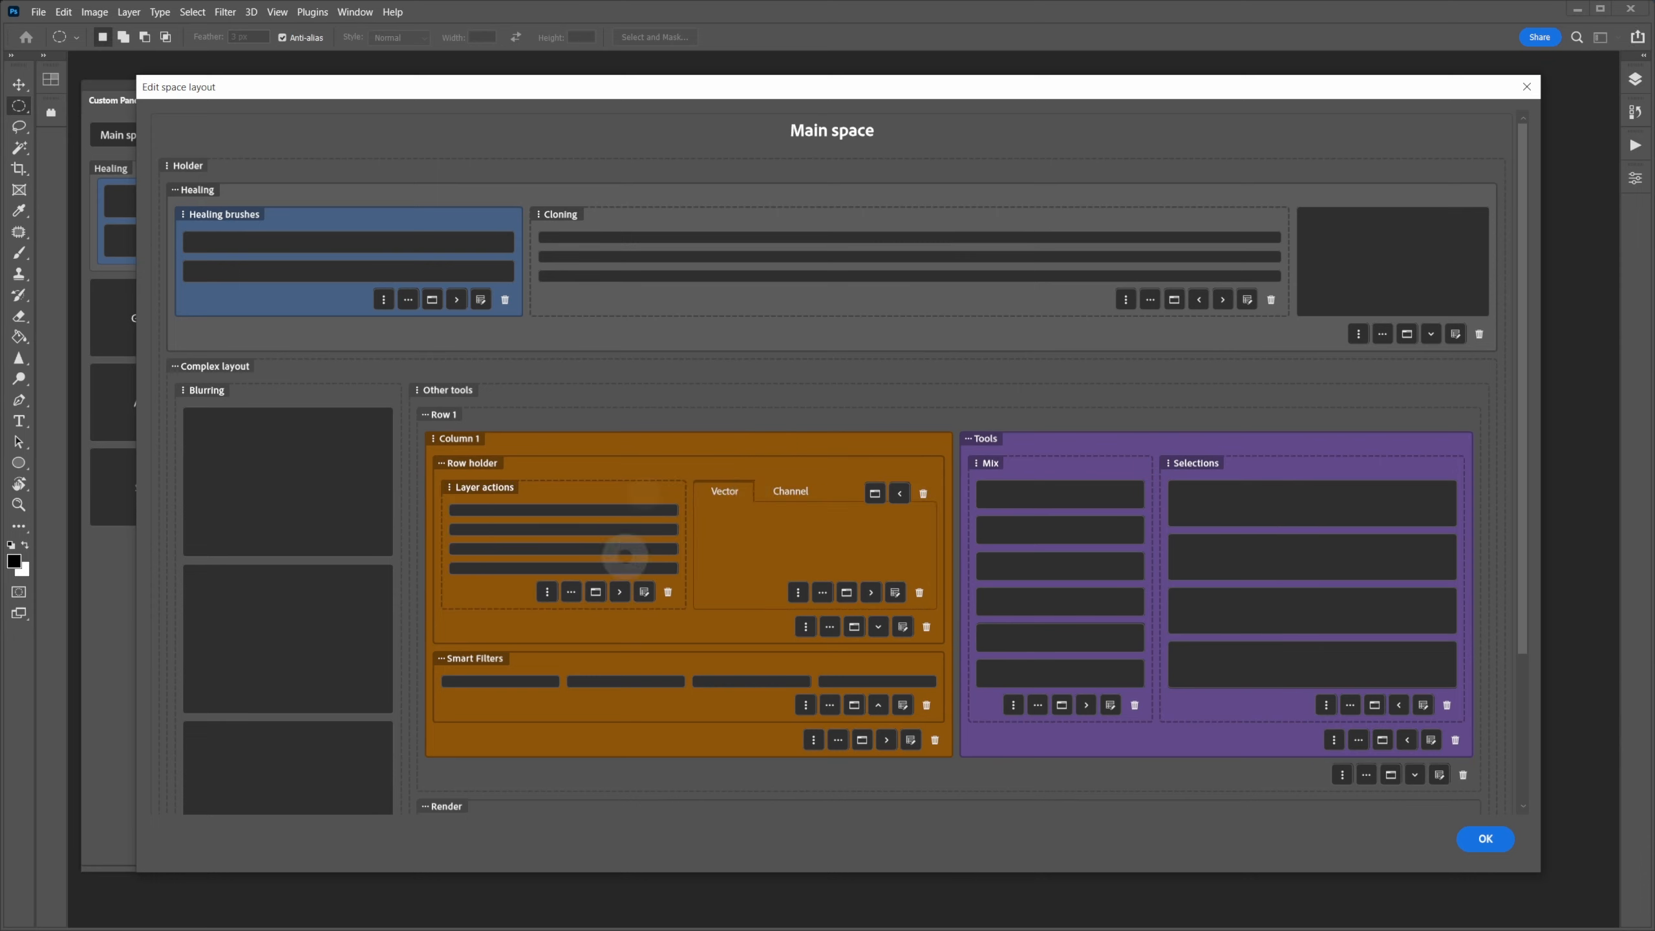
- Set the Channel tab's colour to Blue in its Edit area settings
left_click(764, 494)
left_click(740, 496)
left_click(790, 492)
left_click(895, 593)
left_click(815, 181)
left_click(649, 252)
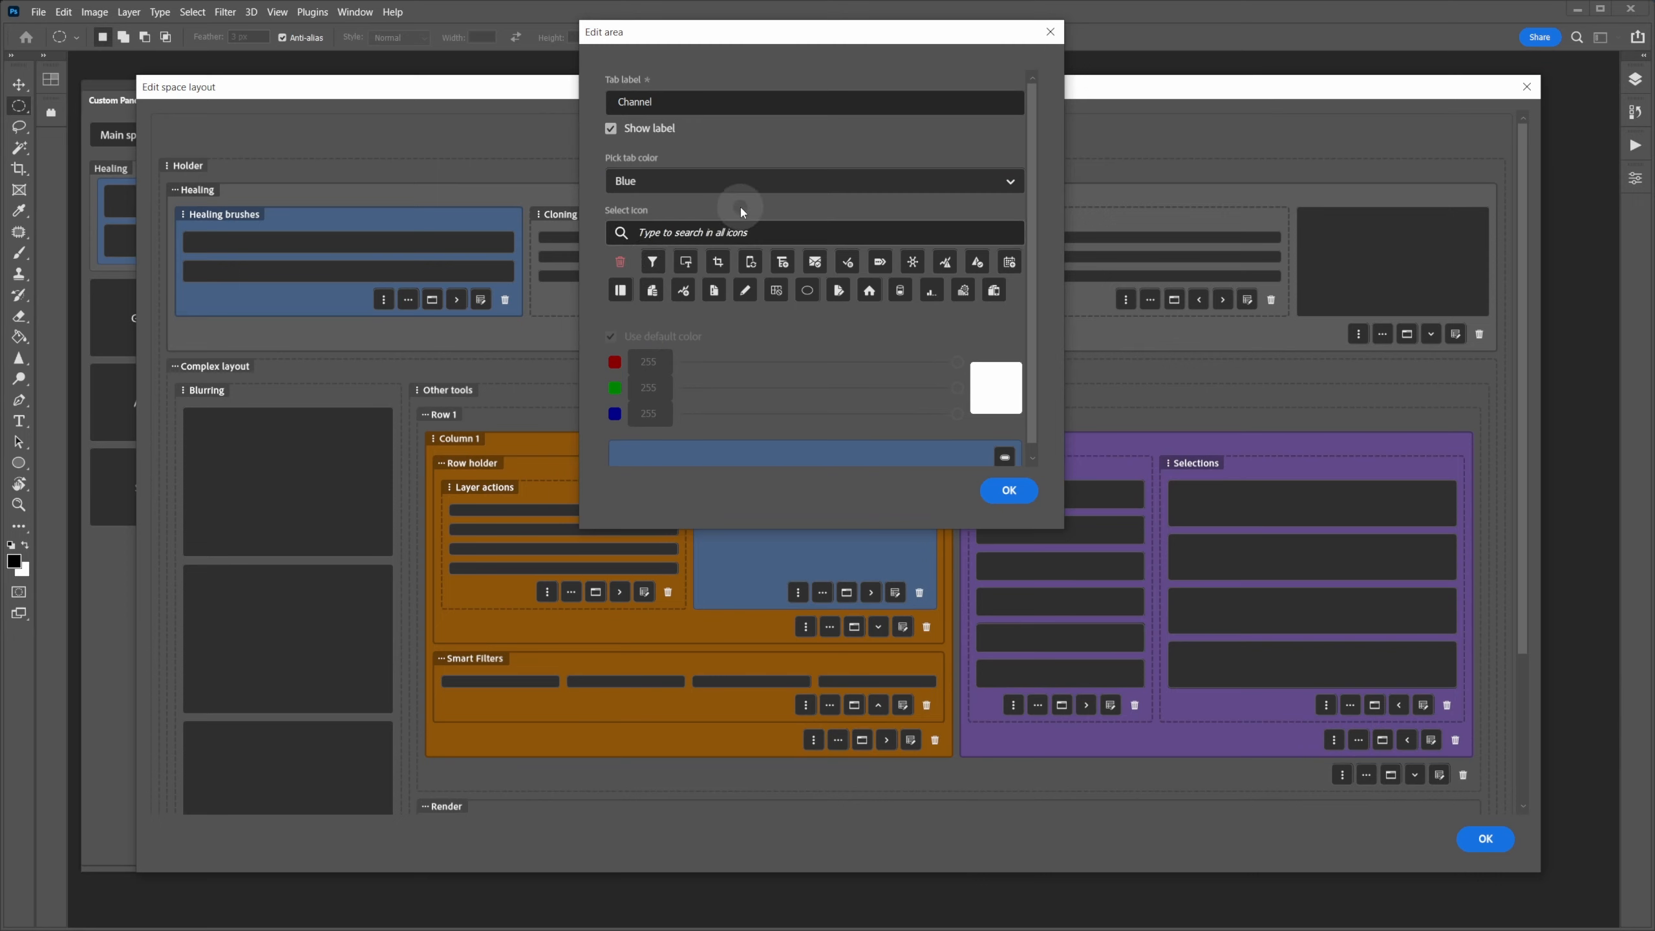
left_click(995, 489)
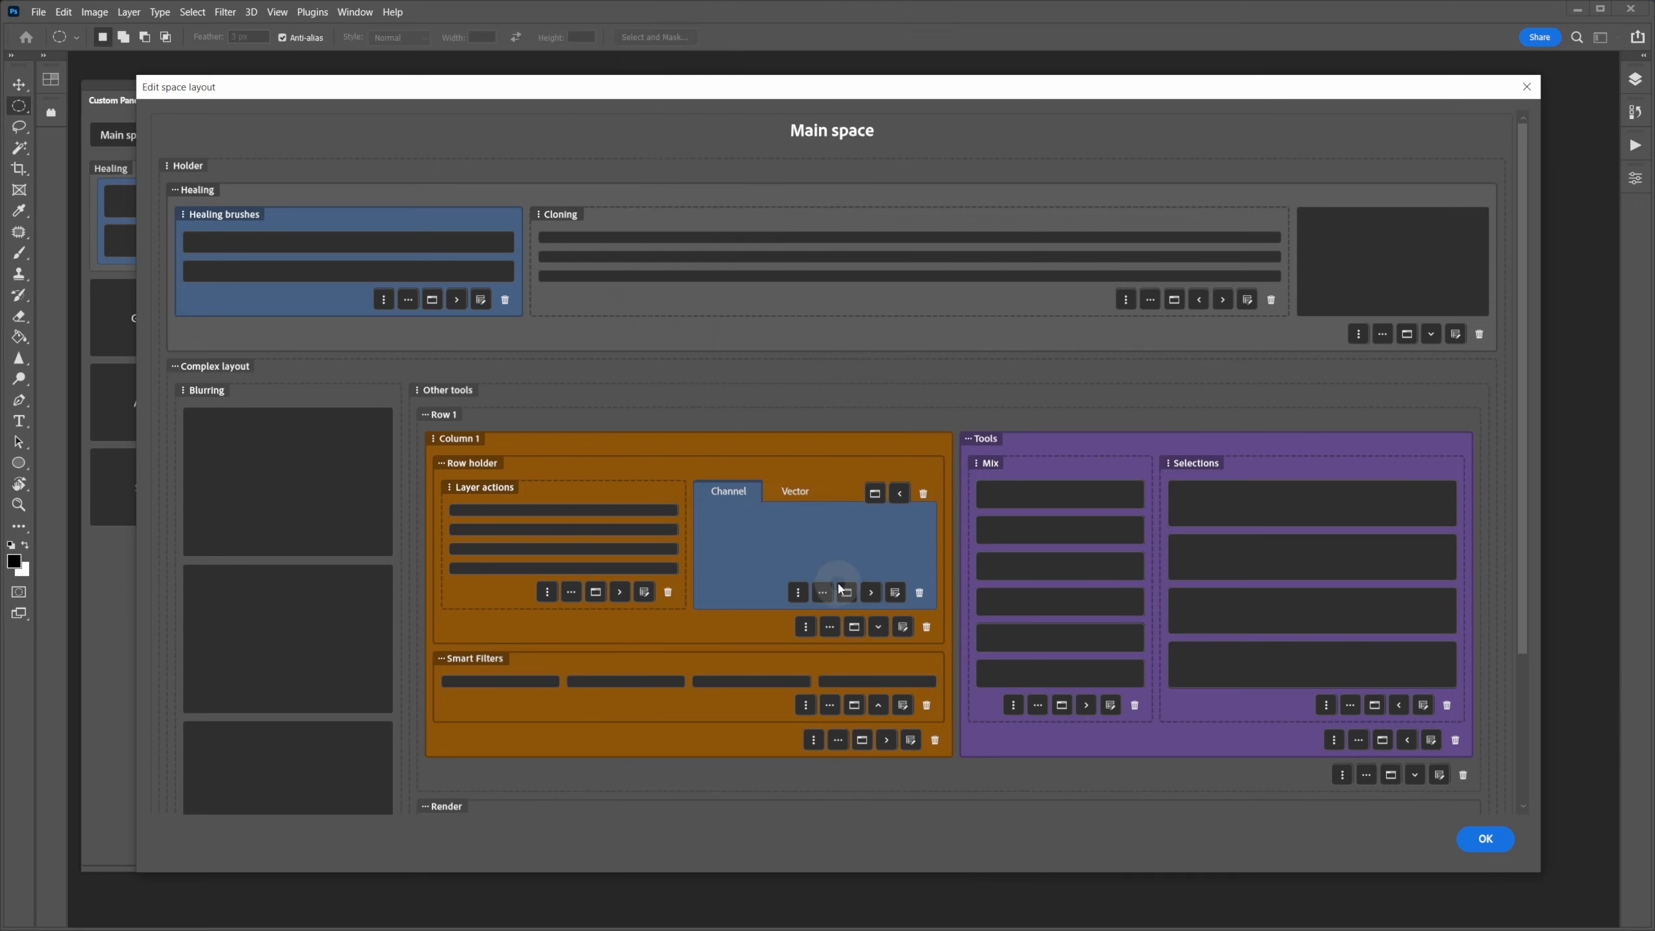
- Set the Vector tab's colour to Green in its Edit area settings
left_click(803, 494)
left_click(894, 594)
left_click(814, 181)
left_click(649, 229)
left_click(995, 488)
- Return to the Channel tab and start adding a column inside its area
left_click(726, 495)
left_click(806, 496)
left_click(739, 499)
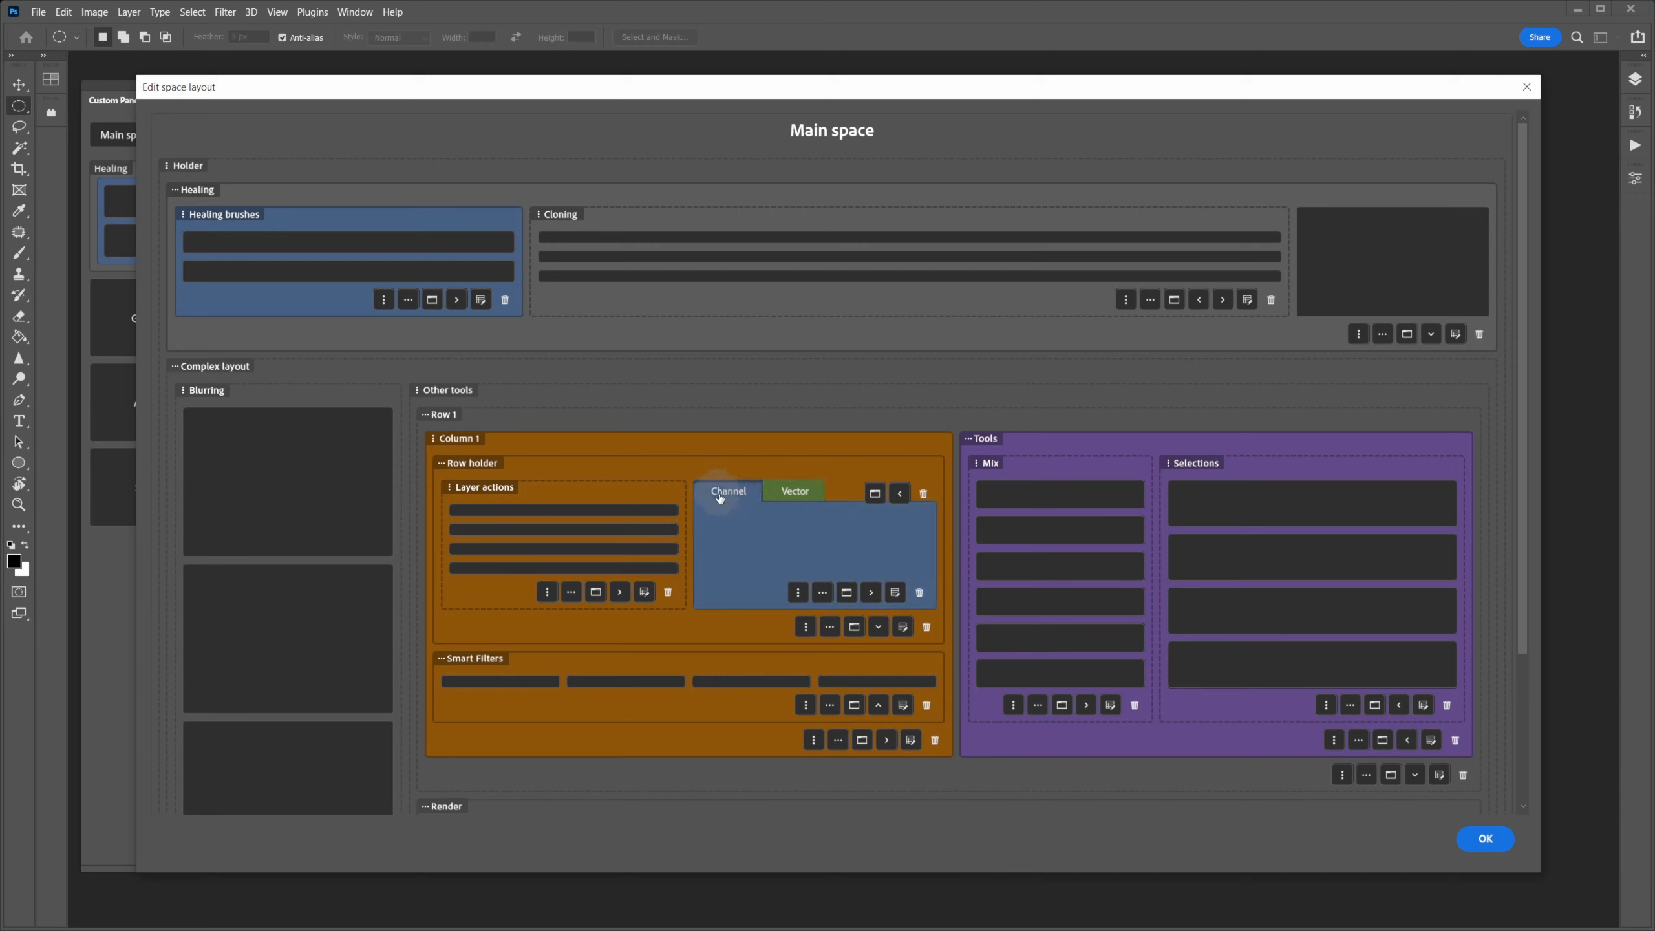
left_click(801, 536)
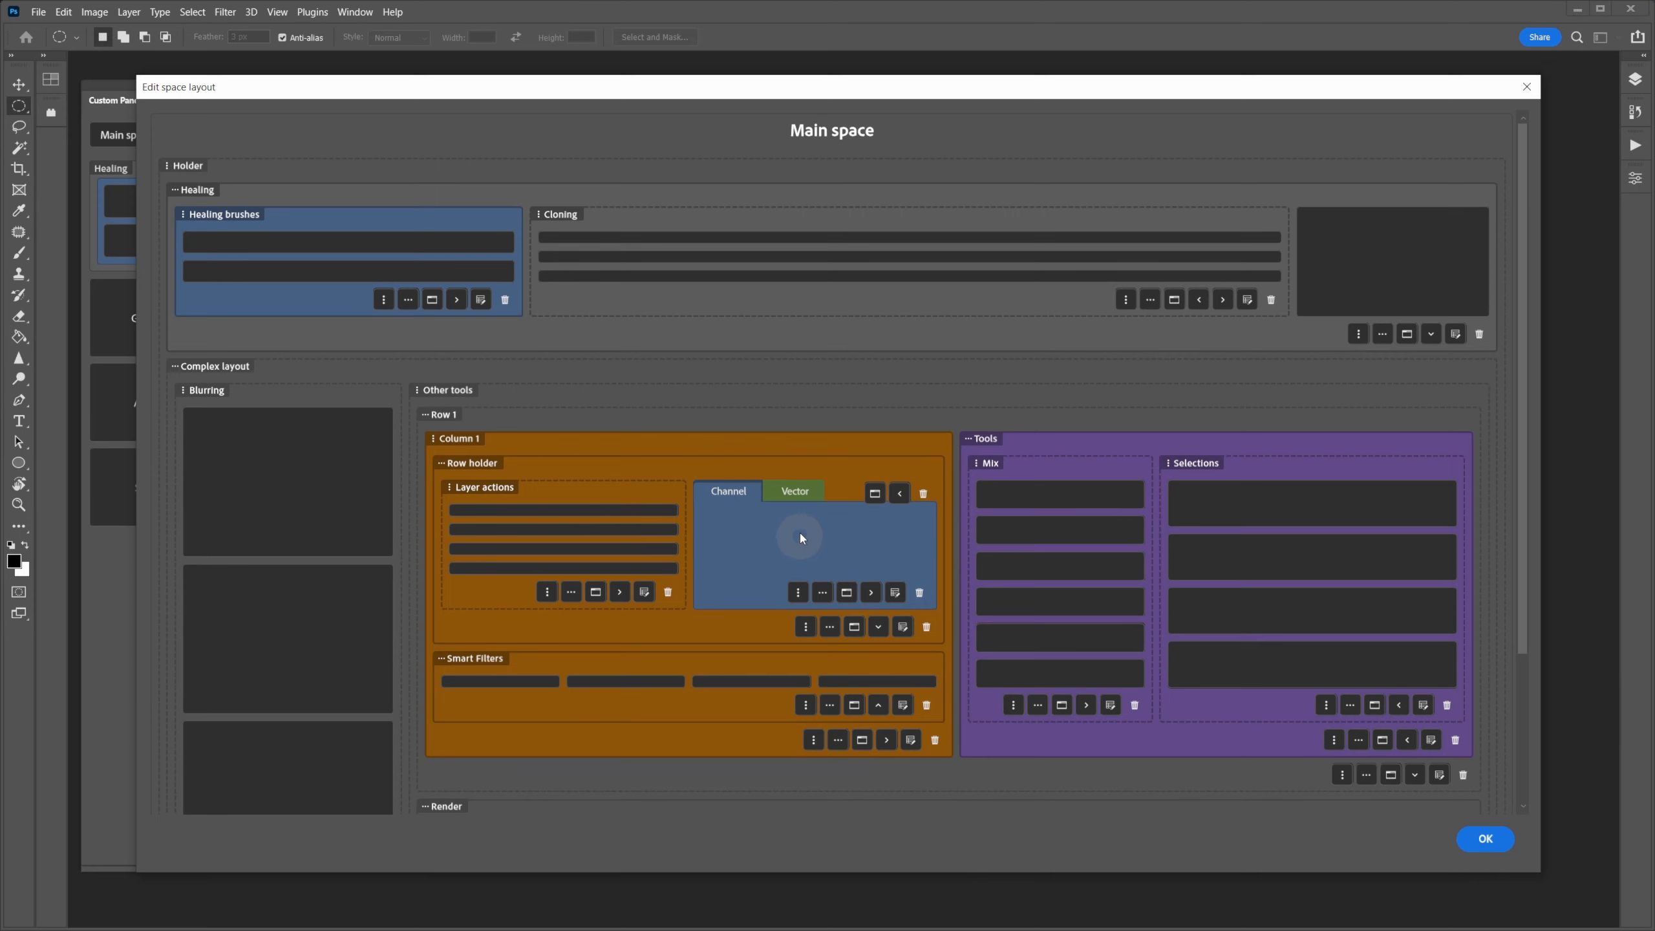
left_click(799, 593)
- Name the new column 'Column' and add a 'Masks' row inside it
left_click(781, 221)
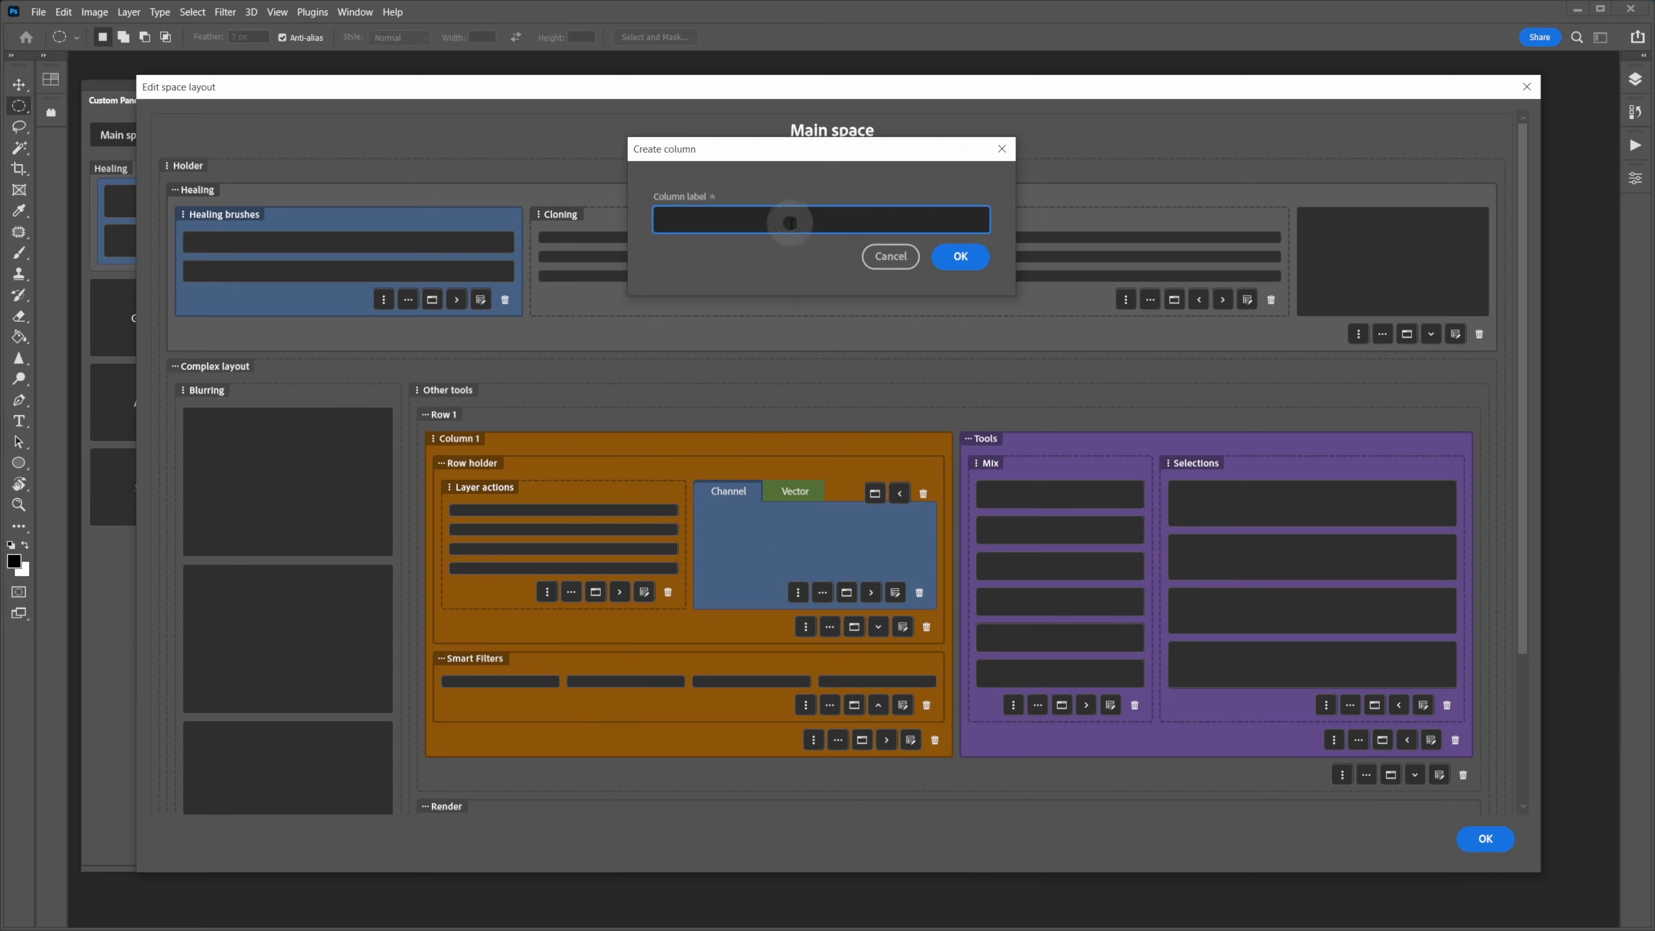
type("Column")
key("Return")
left_click(838, 558)
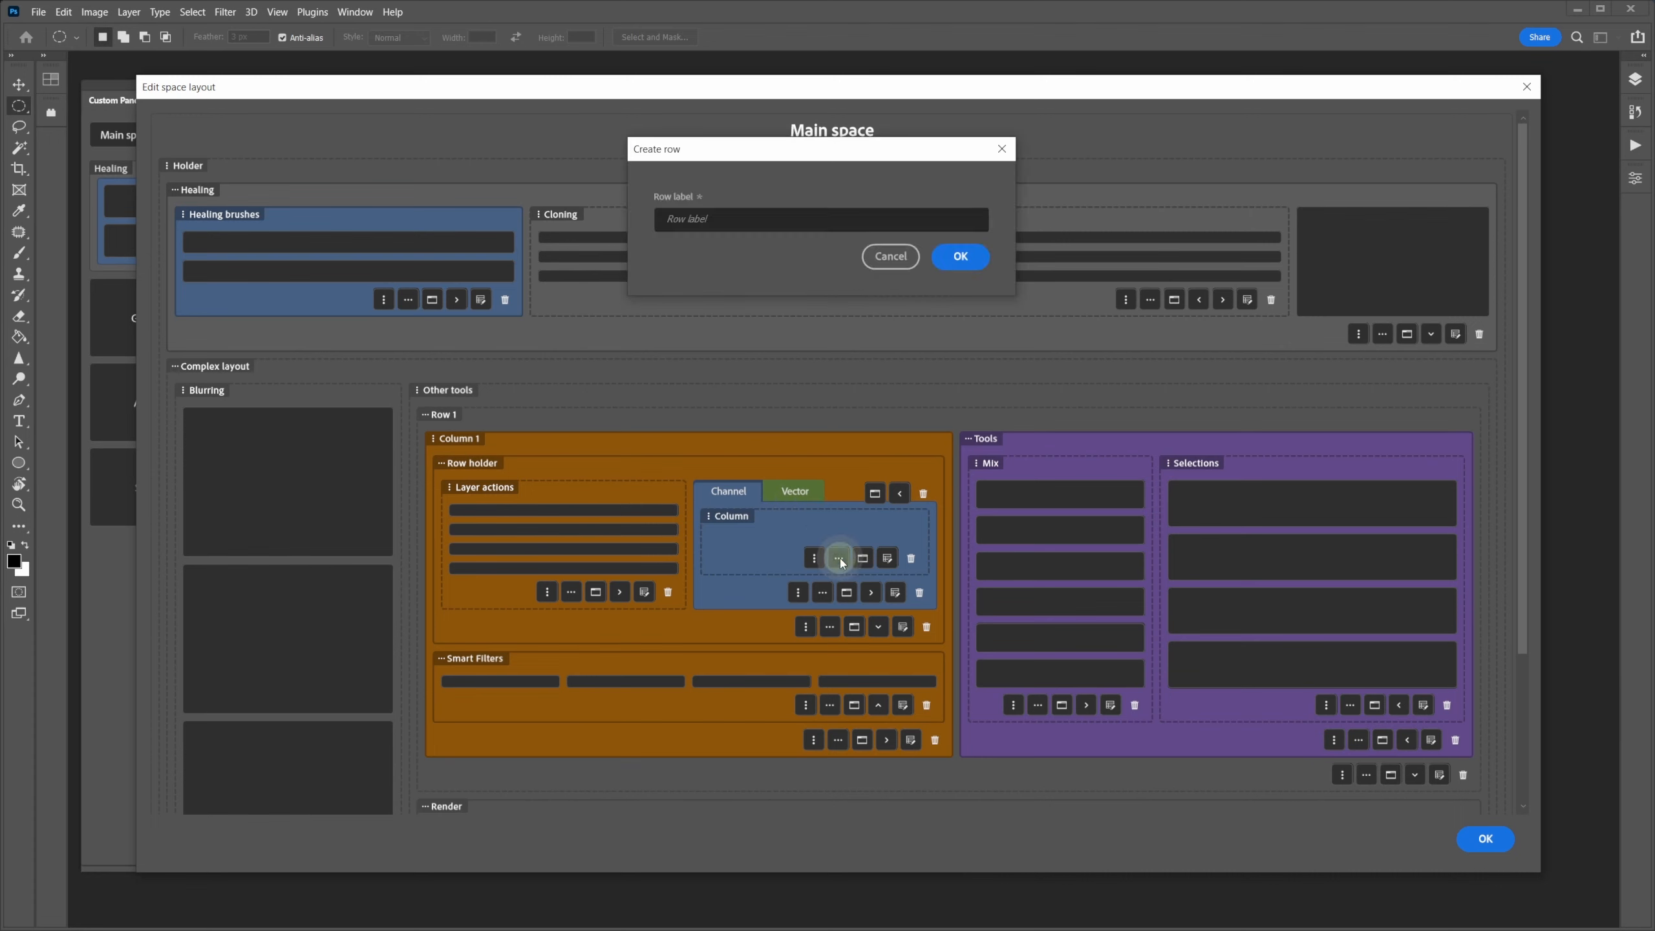
left_click(765, 216)
type("Mas")
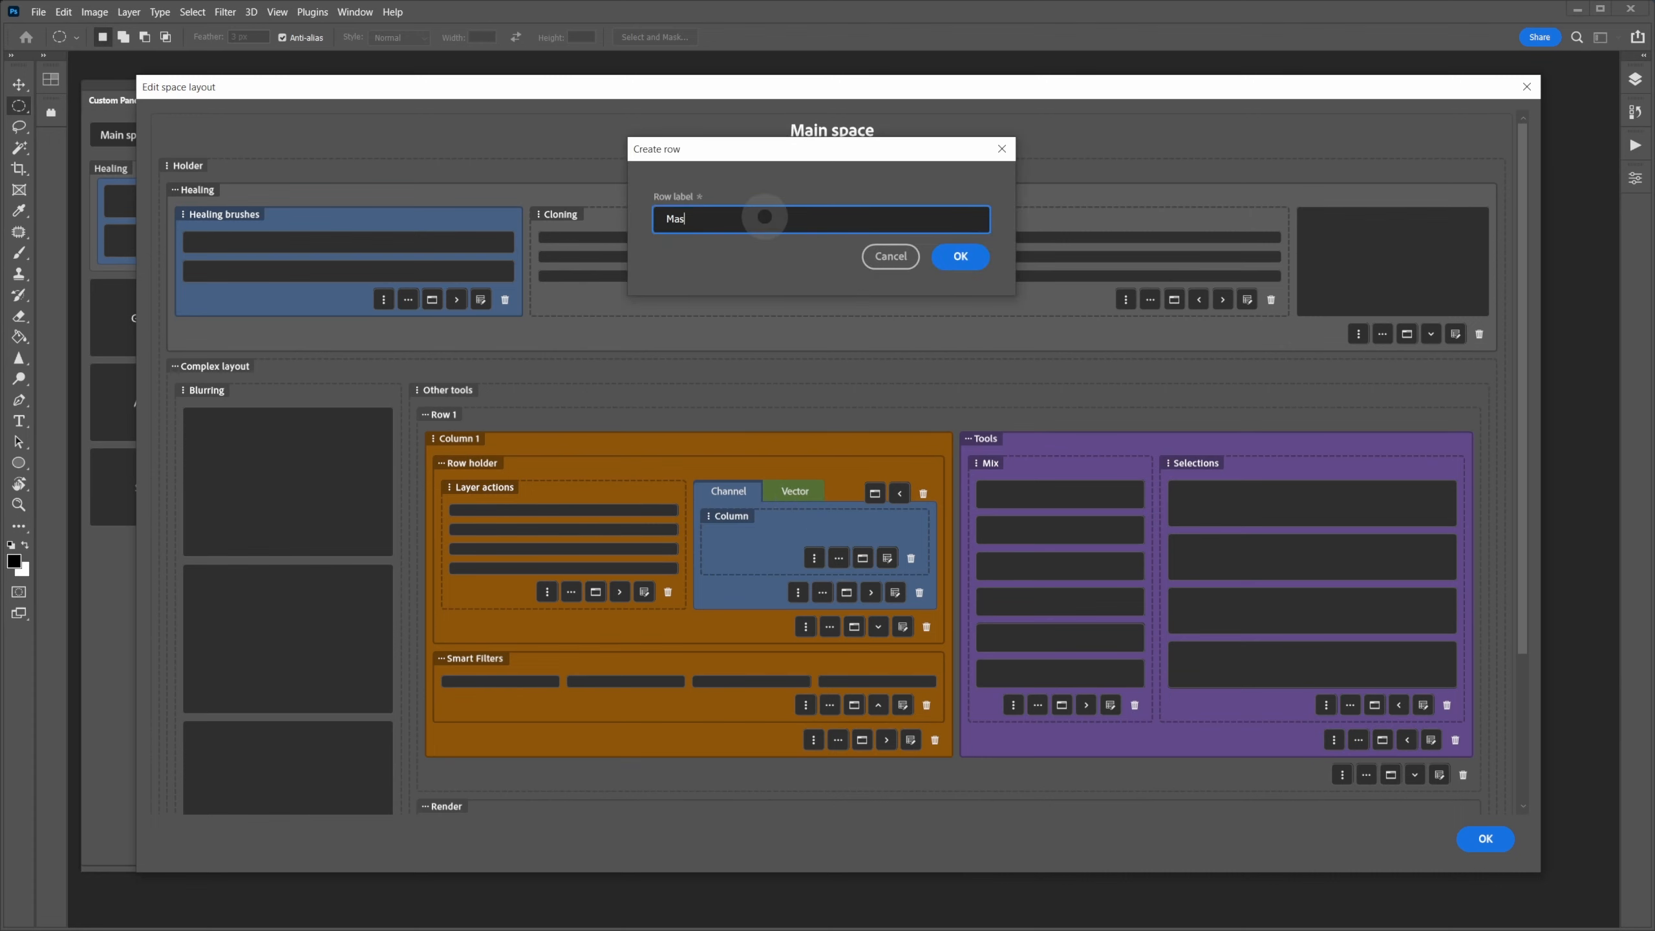
type("ks")
key("Return")
- From the Column's settings, add another 'Masks' row and reopen the Column's settings
left_click(867, 602)
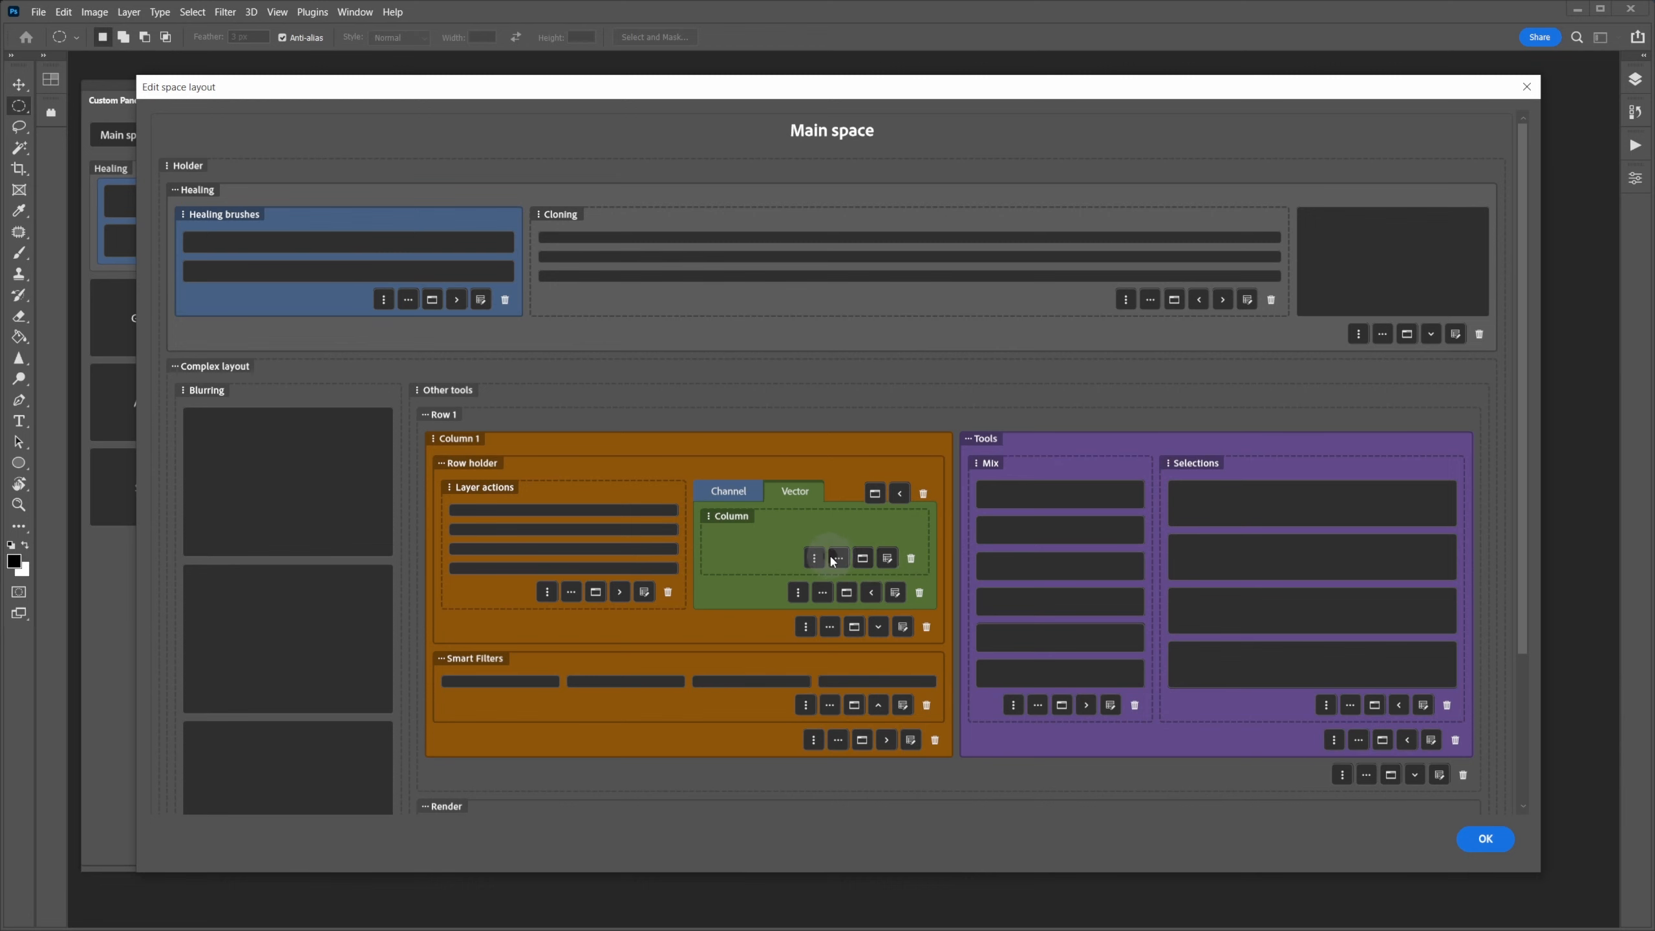
left_click(834, 556)
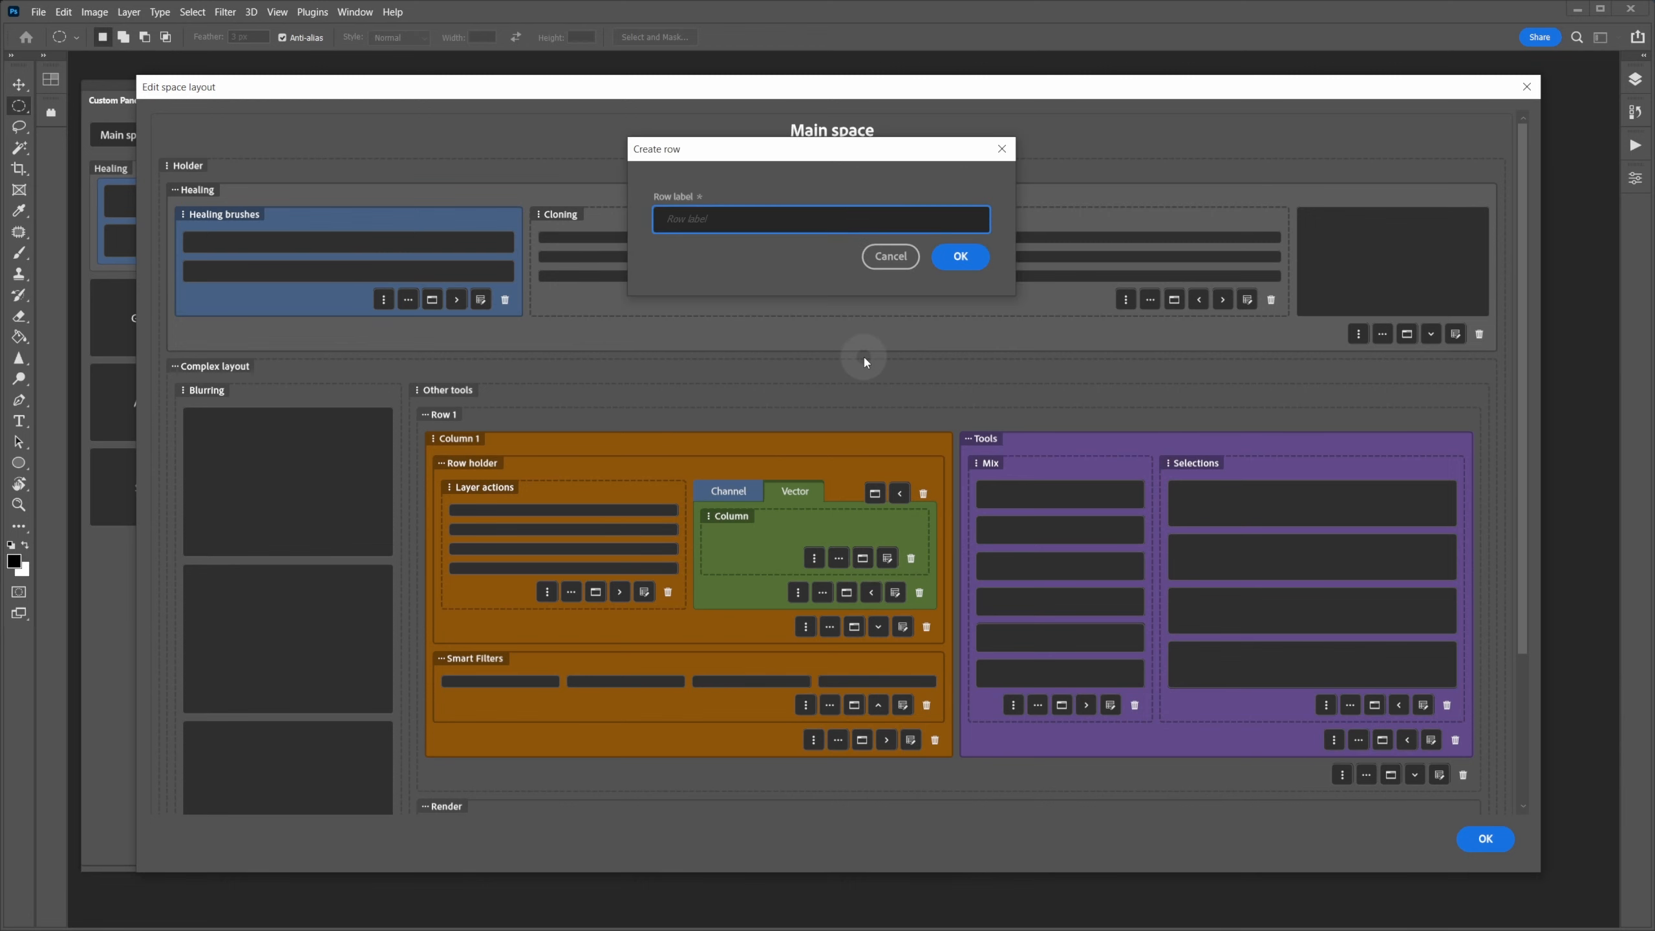
type("Masks")
key("Return")
left_click(893, 603)
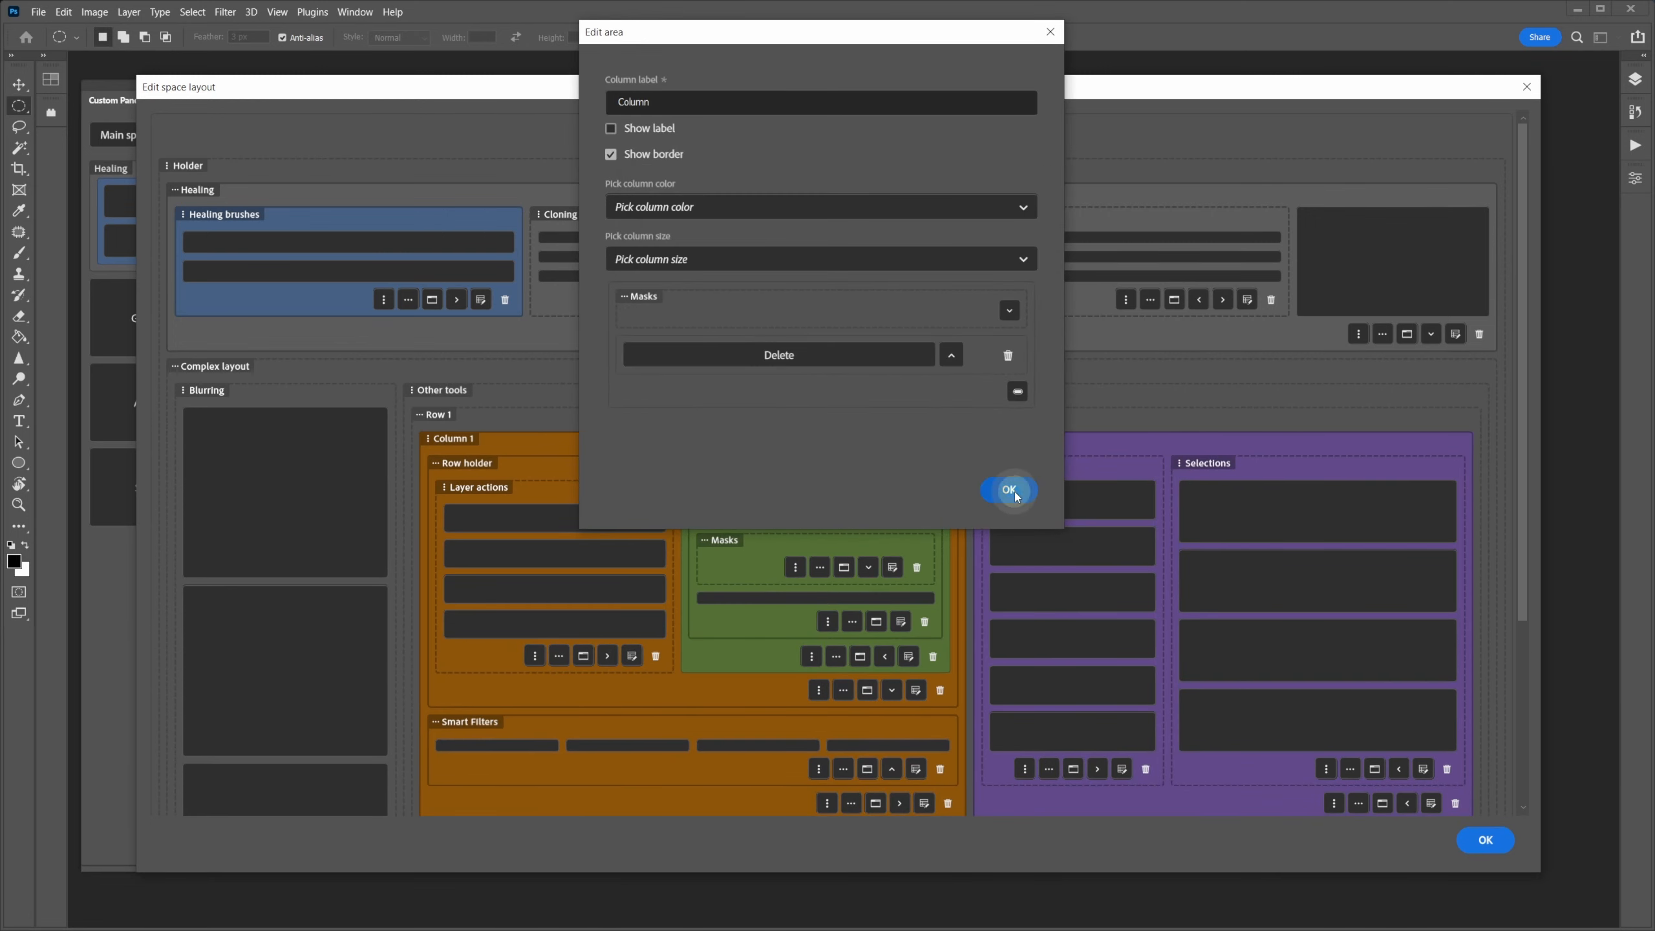
- Confirm the Column settings, then open the Channel tab's settings at its icon search field
left_click(1014, 491)
left_click(779, 490)
left_click(730, 494)
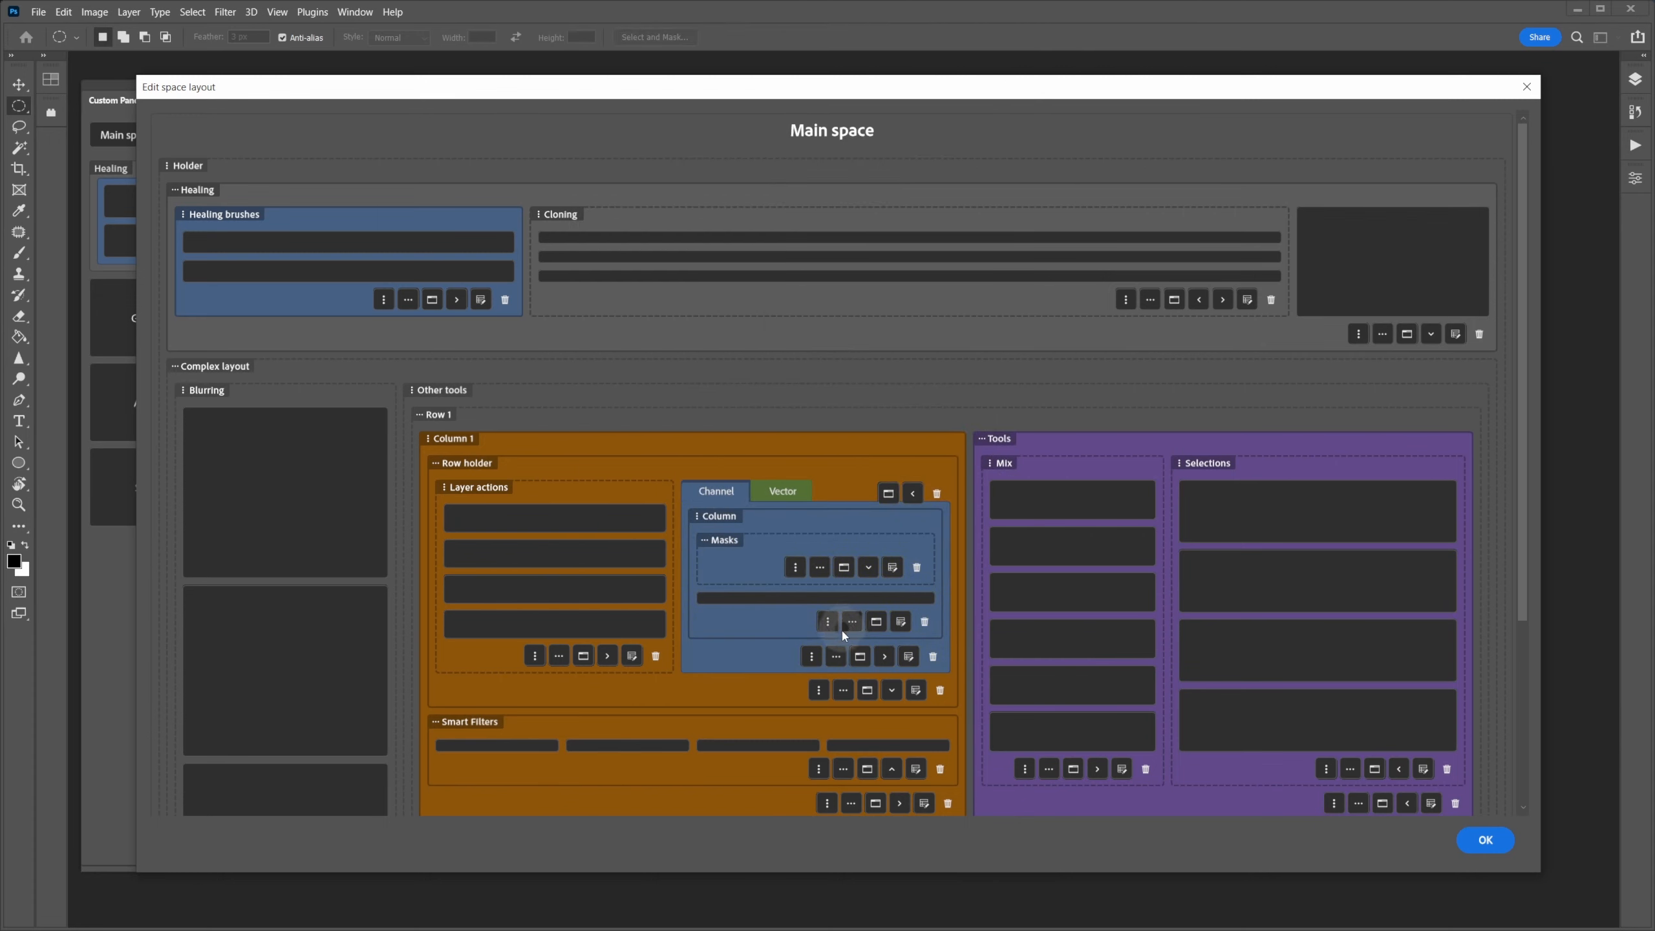
left_click(908, 656)
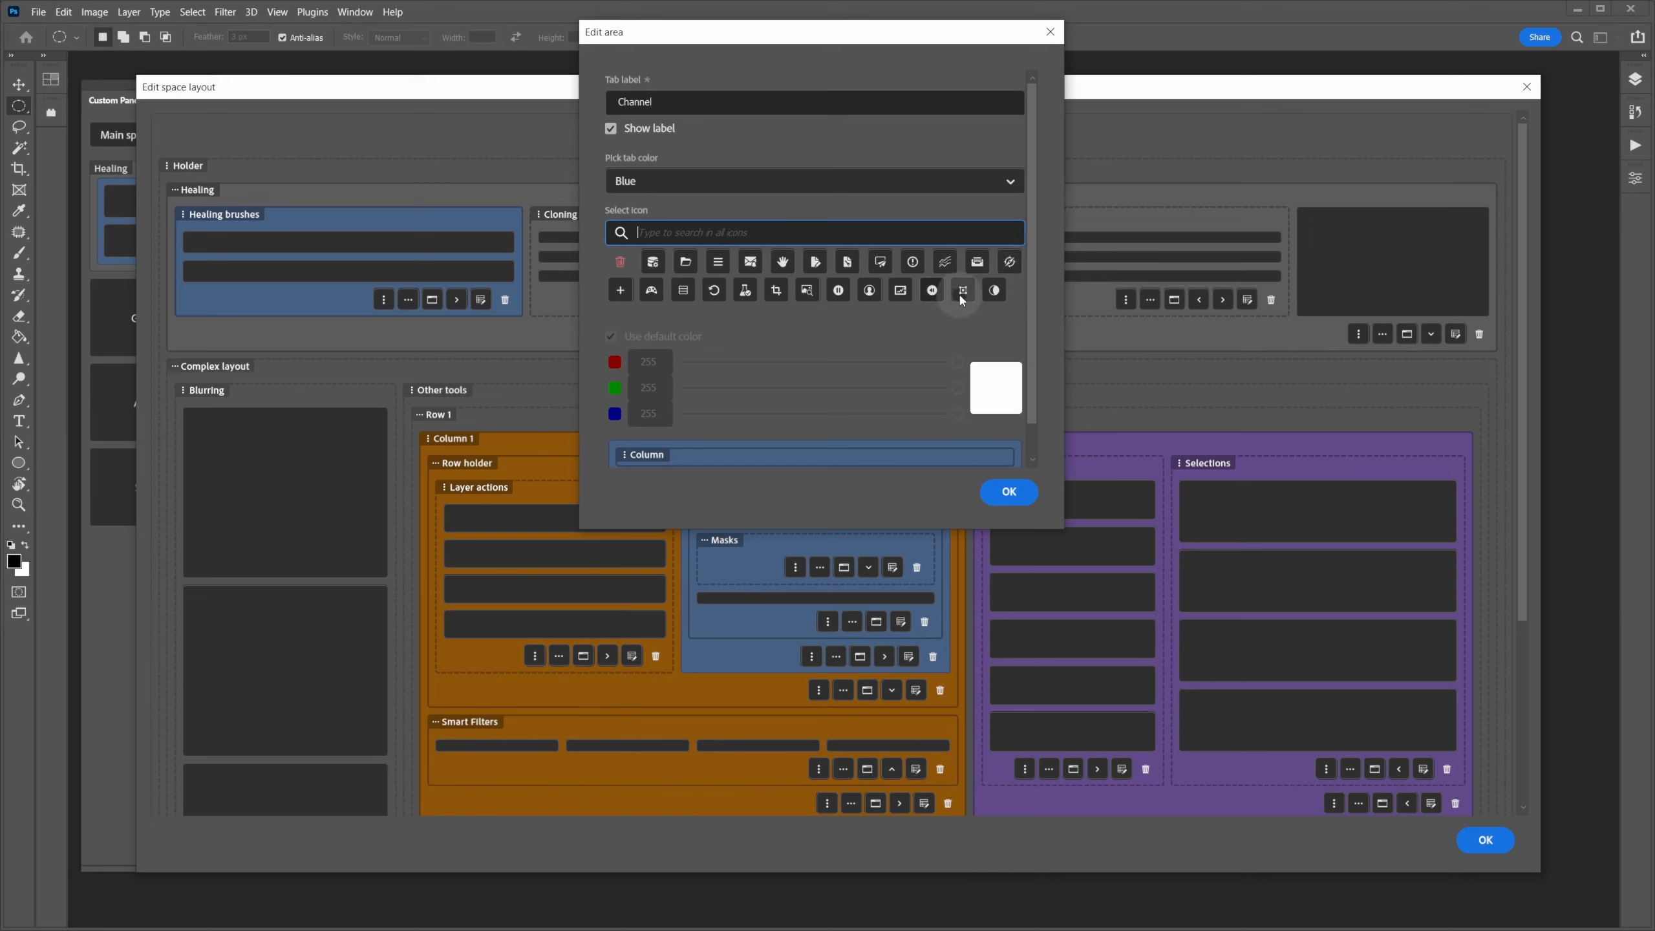
left_click(783, 227)
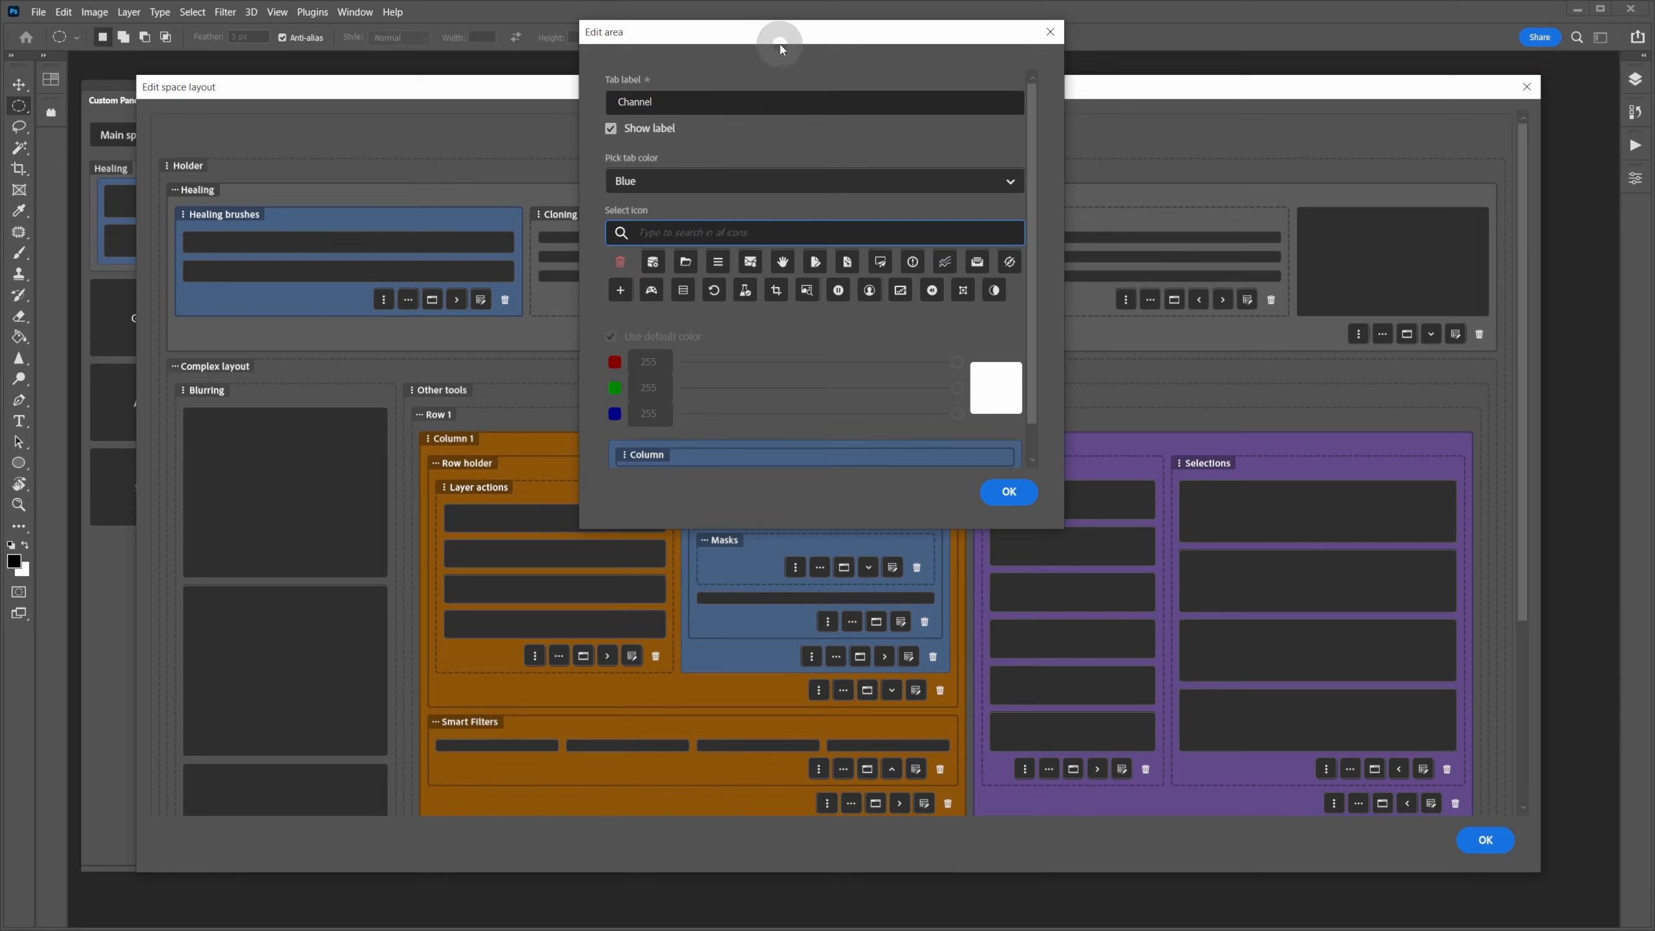
mouse_move(775, 33)
left_mouse_down()
mouse_move(787, 63)
mouse_move(762, 48)
left_mouse_up()
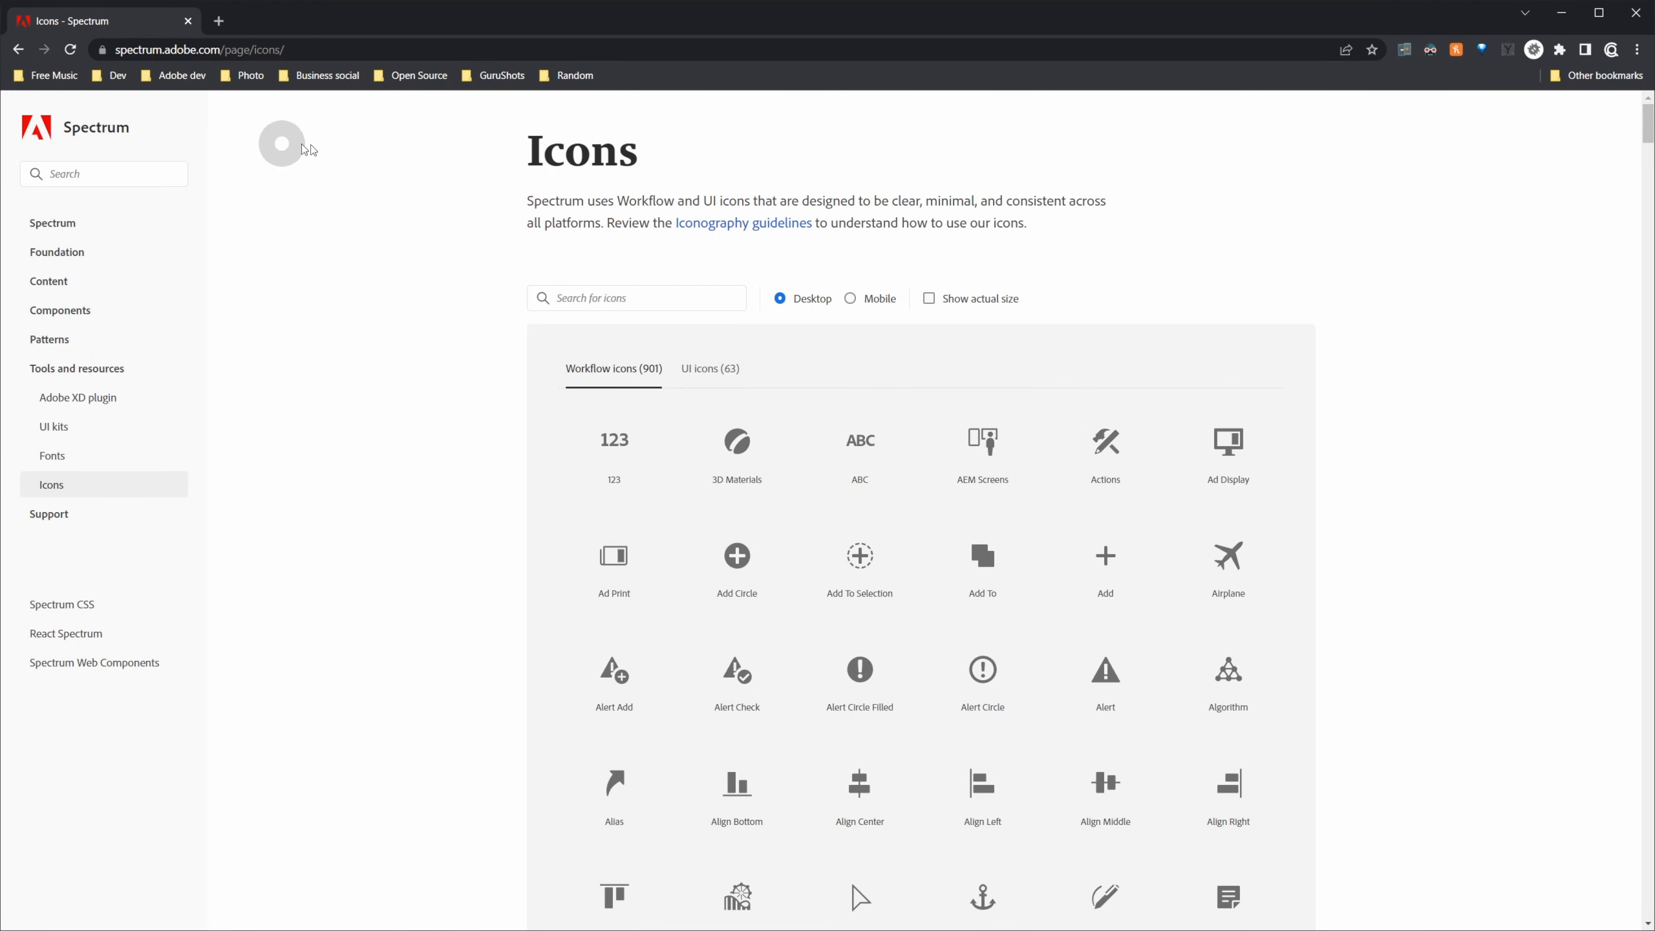
- Search Spectrum icons for 'arr', then clear the search and scroll the full Workflow list
left_click(639, 298)
type("arr")
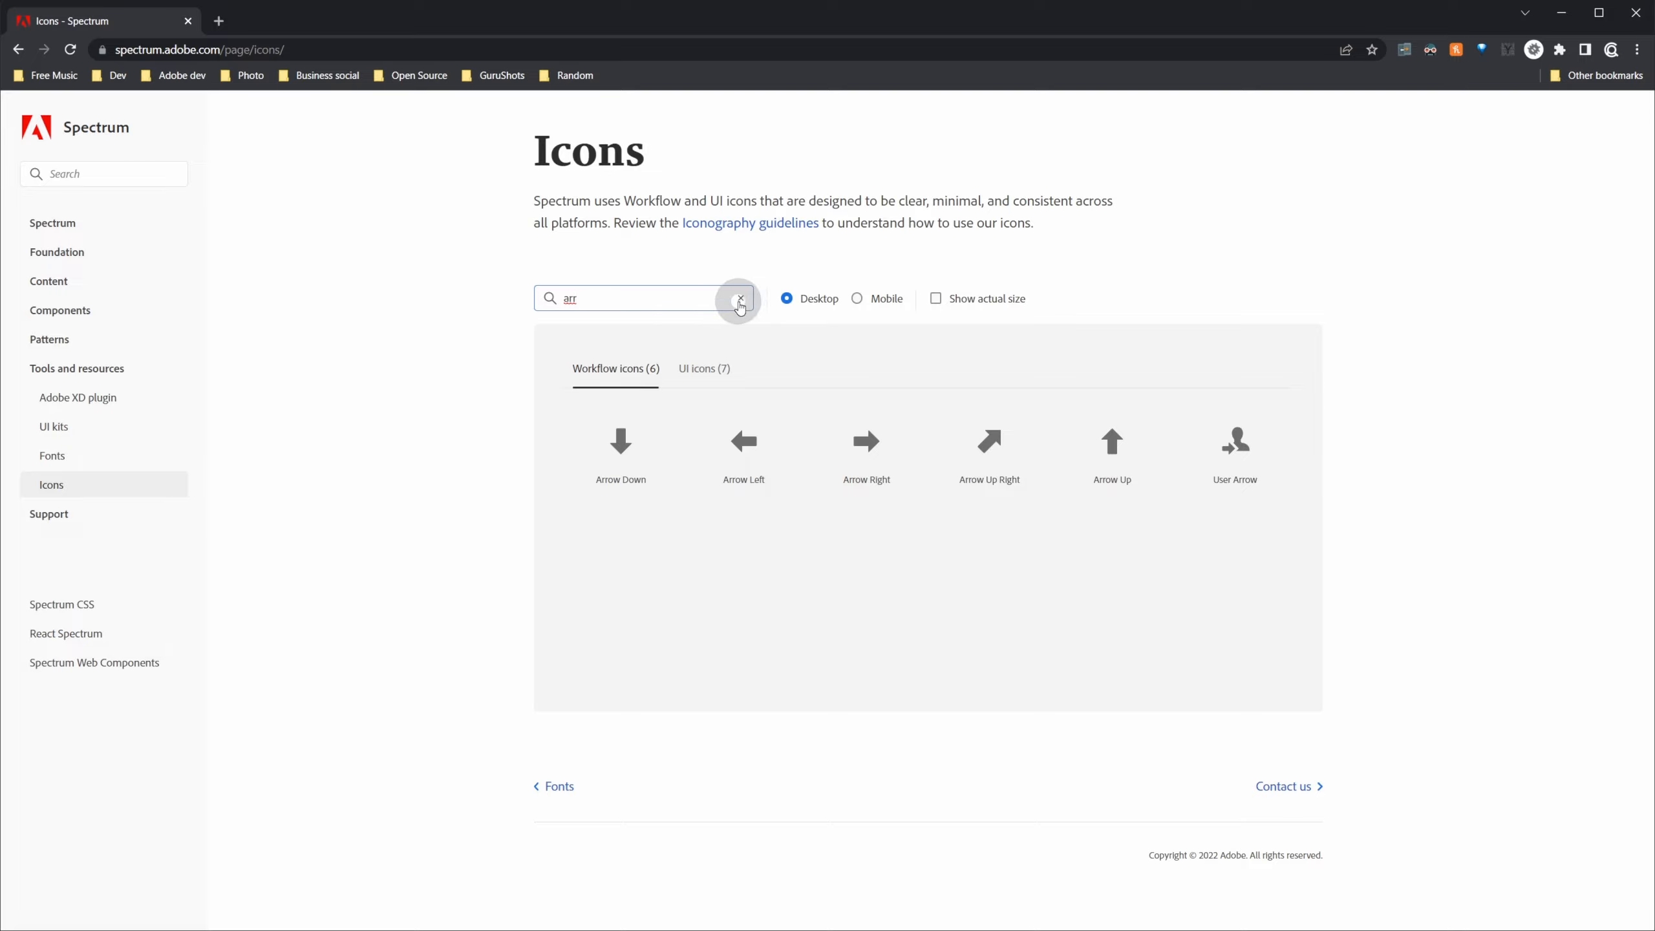
left_click(741, 298)
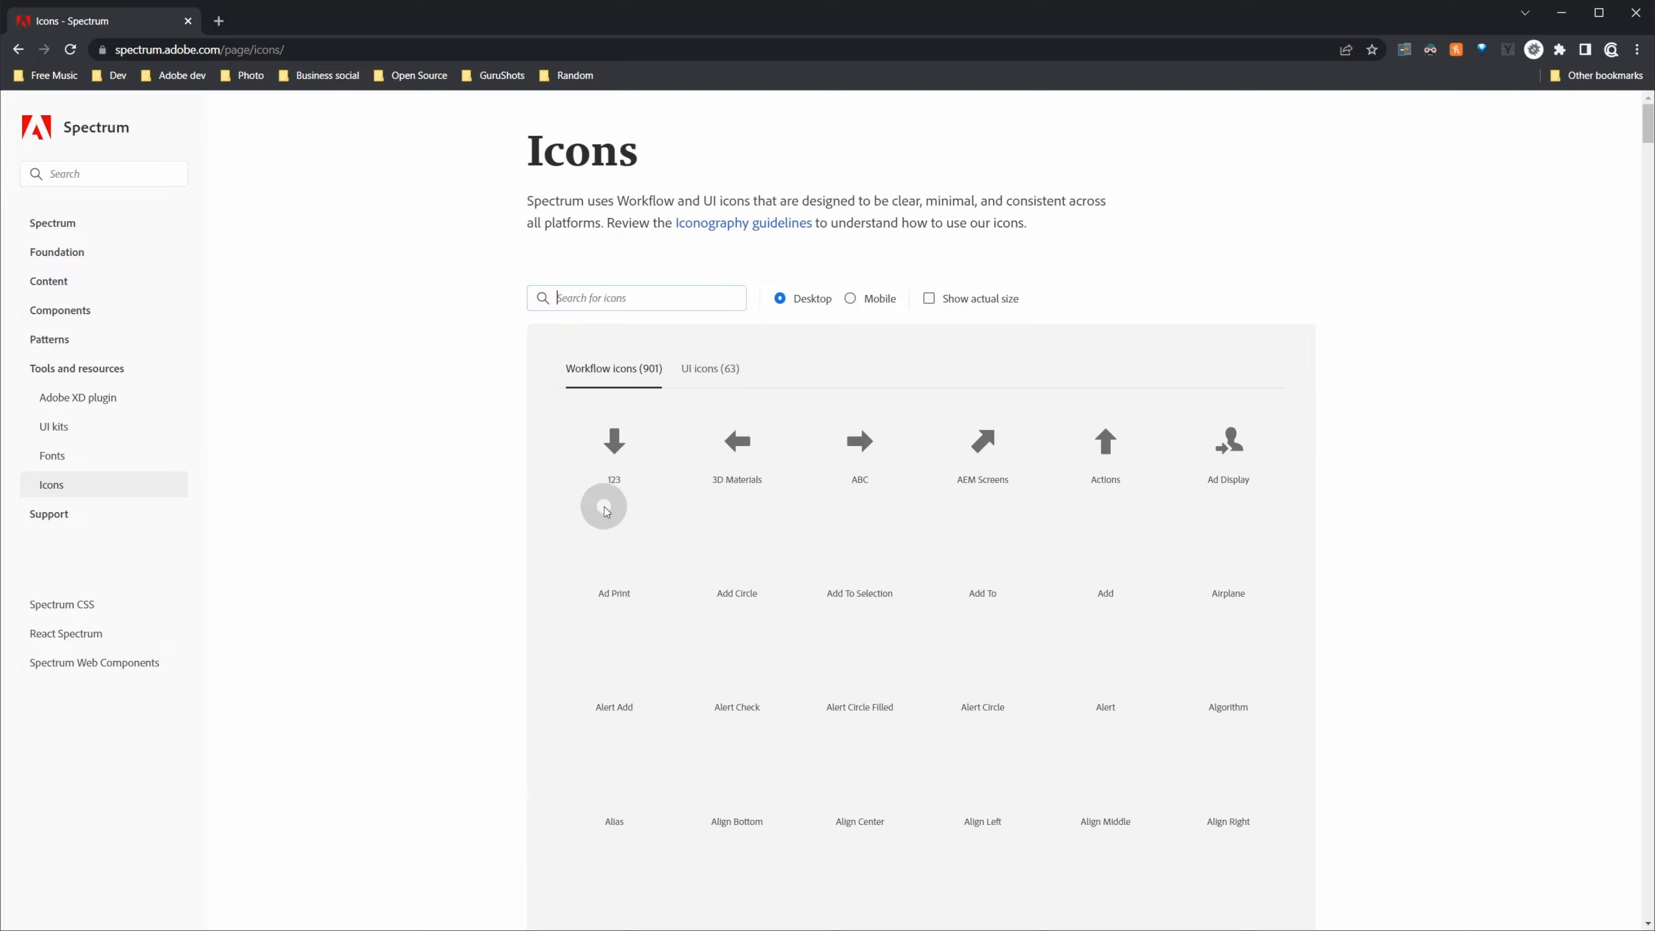
scroll(697, 437, "down", 10)
- Back in Photoshop, type 'arr' into the Channel tab's icon search
key("alt+Tab")
left_click(737, 241)
type("arr")
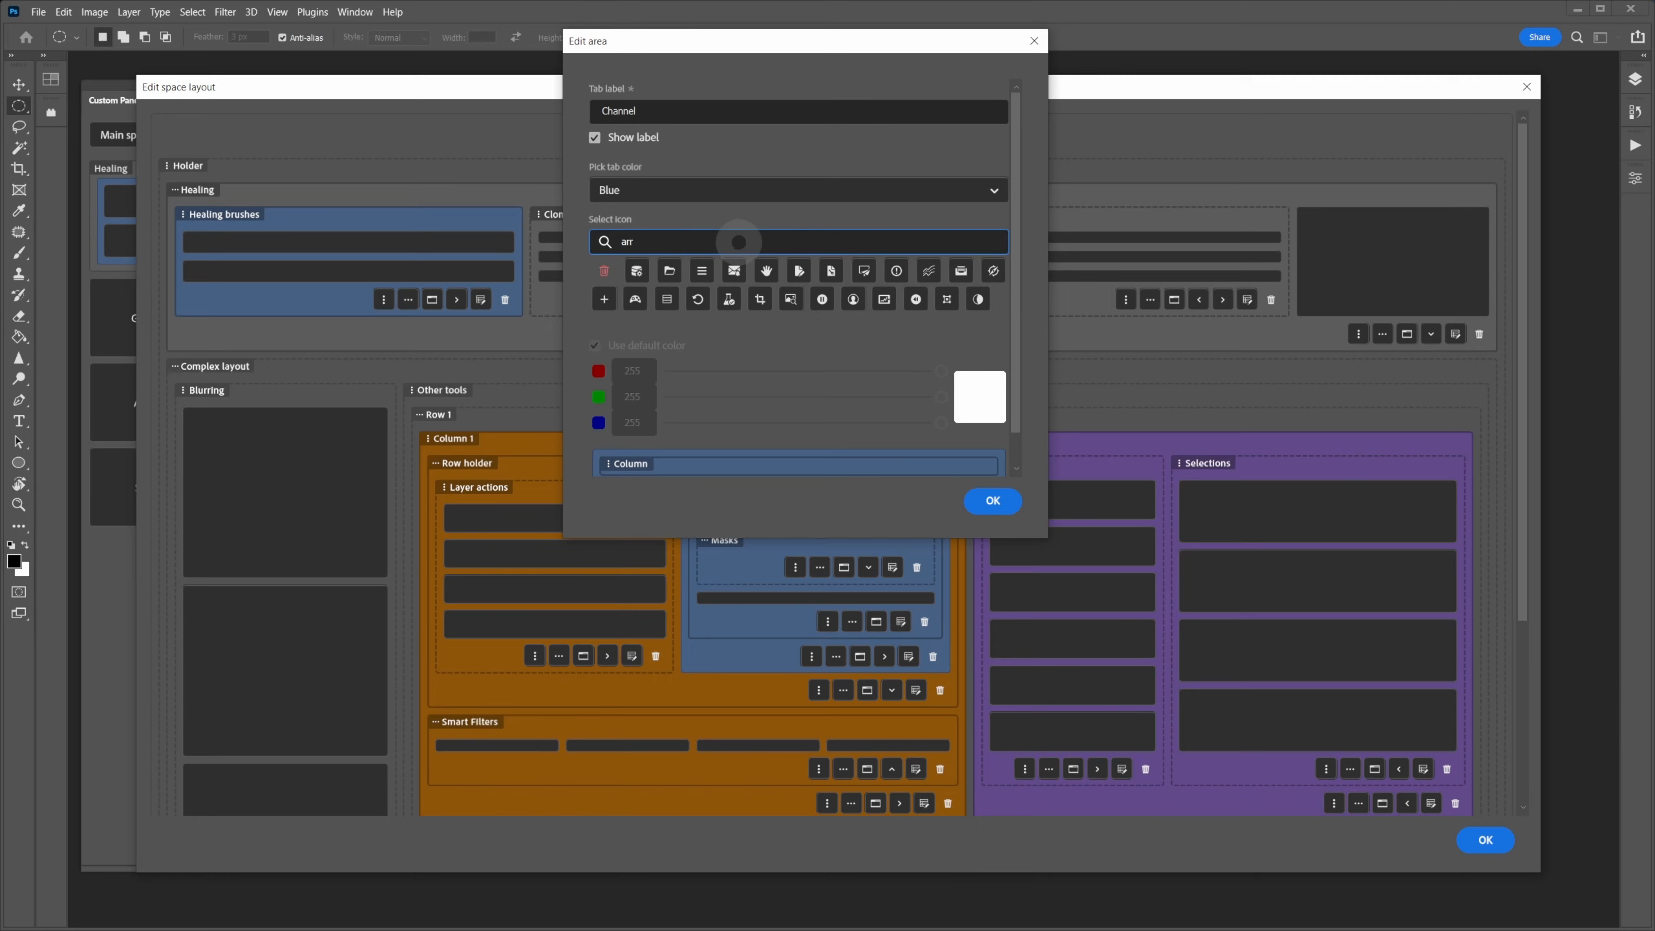
- Try the icon search 'bor', clear it, and assign the chain-link icon to the Channel tab
double_click(641, 242)
type("bor")
key("BackSpace")
key("BackSpace")
key("BackSpace")
left_click(706, 247)
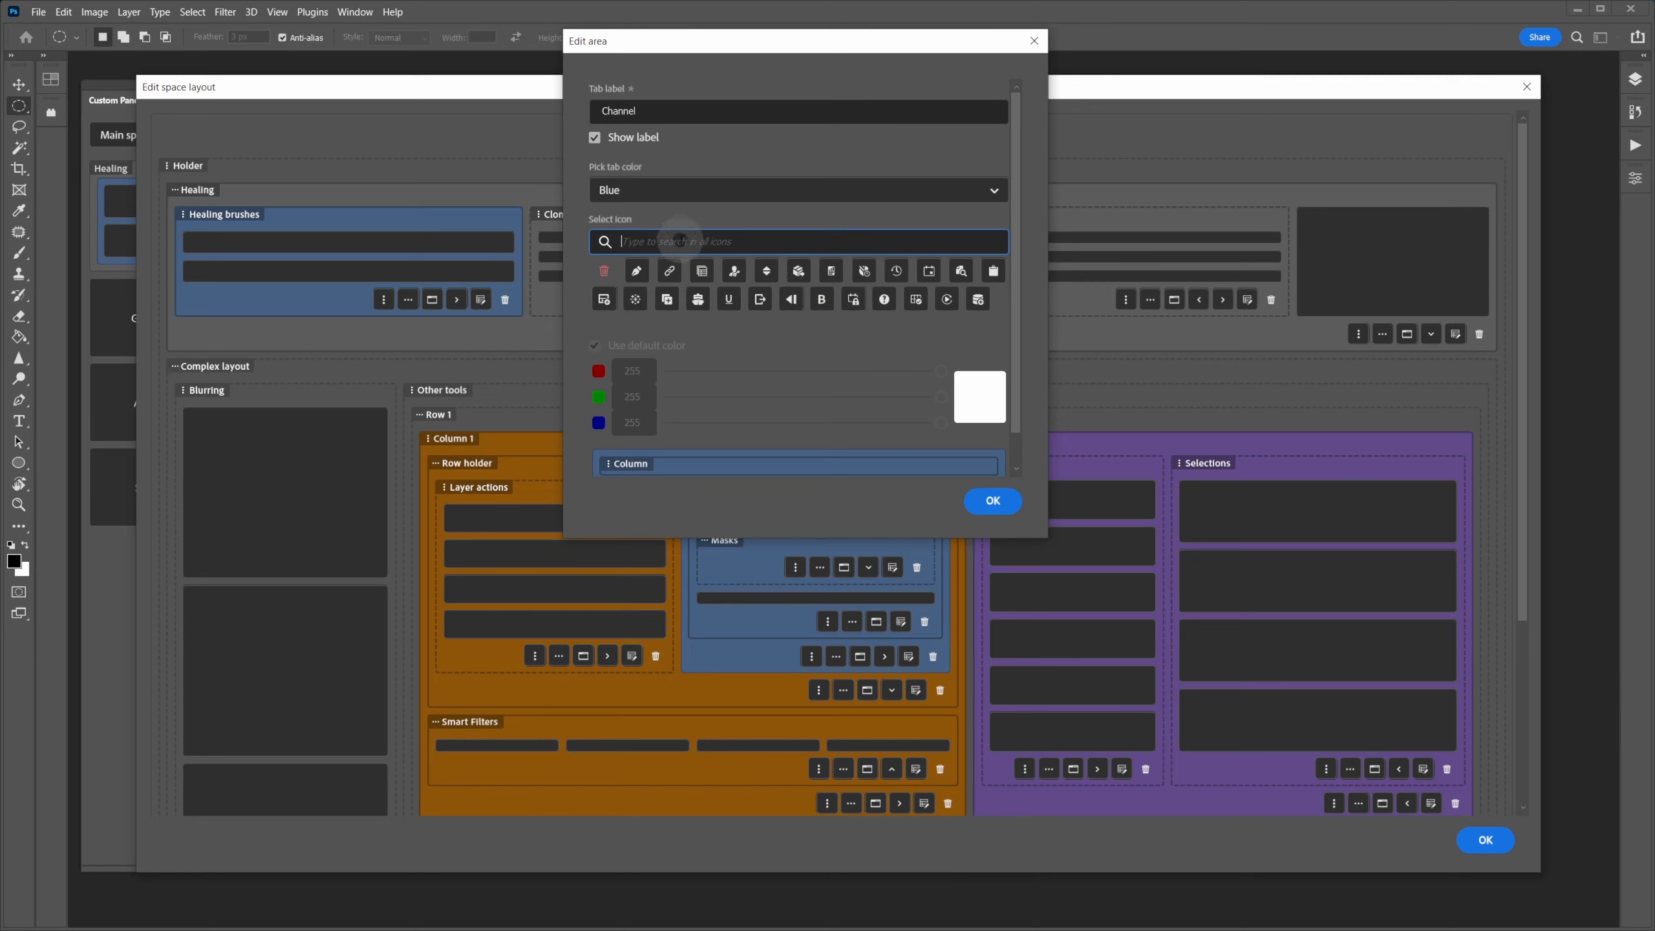
left_click_drag(702, 41, 1037, 176)
left_click(1006, 408)
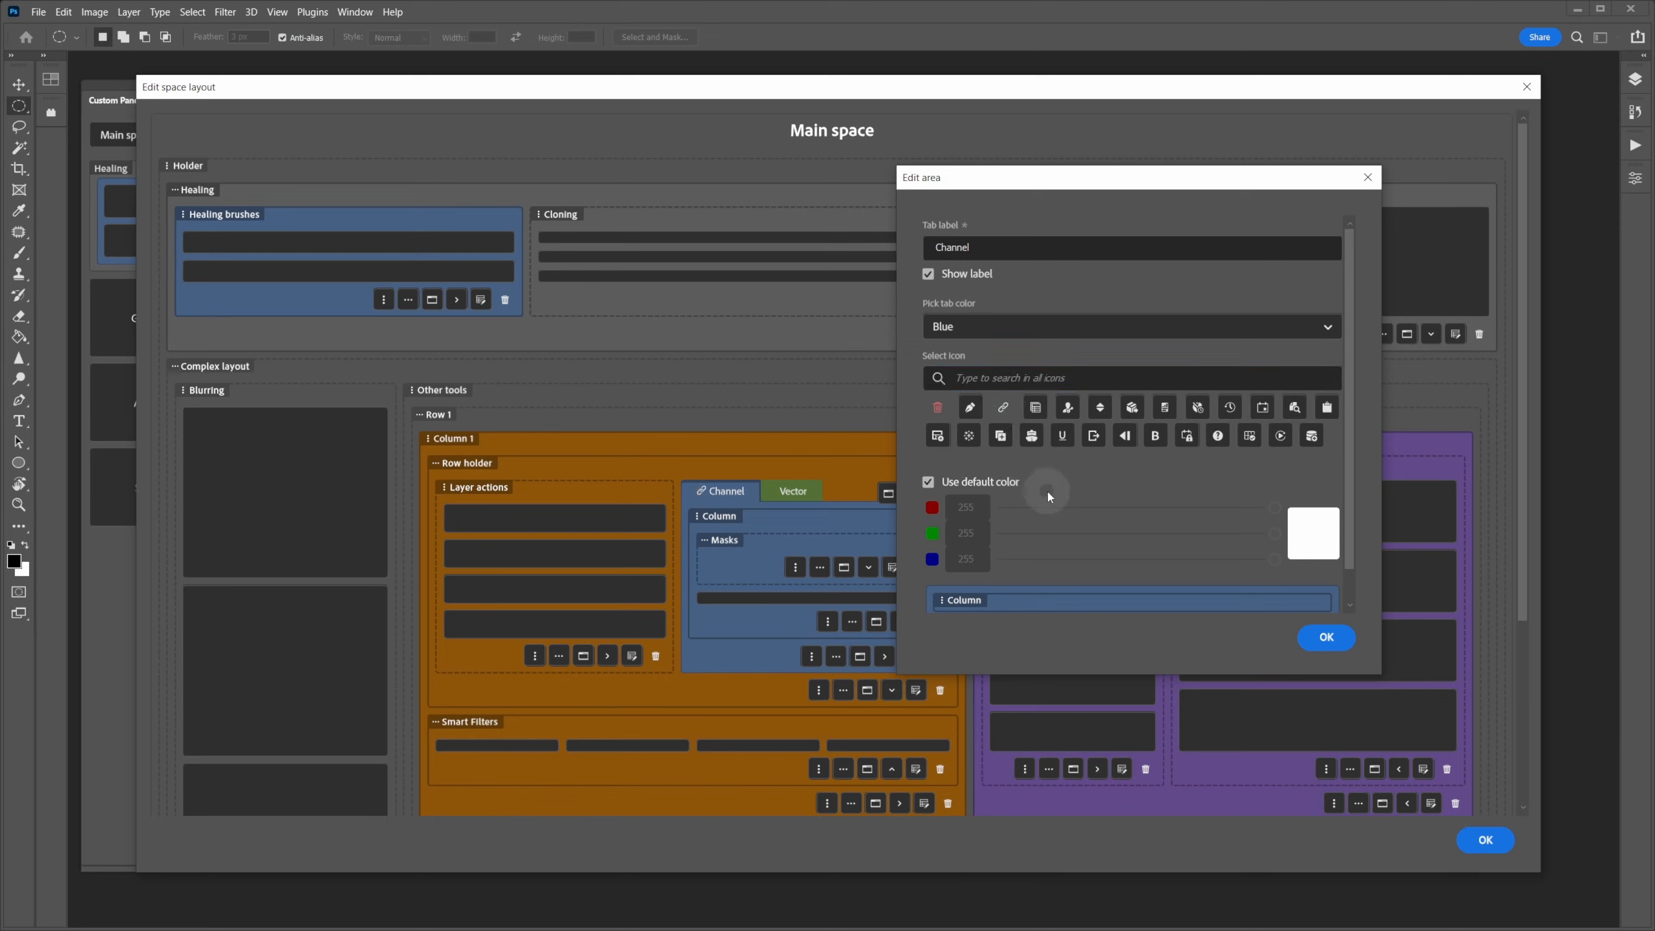
- Turn off the default icon colour and try custom RGB colours: cyan, purple, then red 196, blue 44
scroll(1045, 482, "down", 1)
scroll(1044, 483, "up", 1)
left_click(1012, 497)
left_click(1272, 509)
left_click_drag(1272, 508, 1128, 509)
left_click(1316, 541)
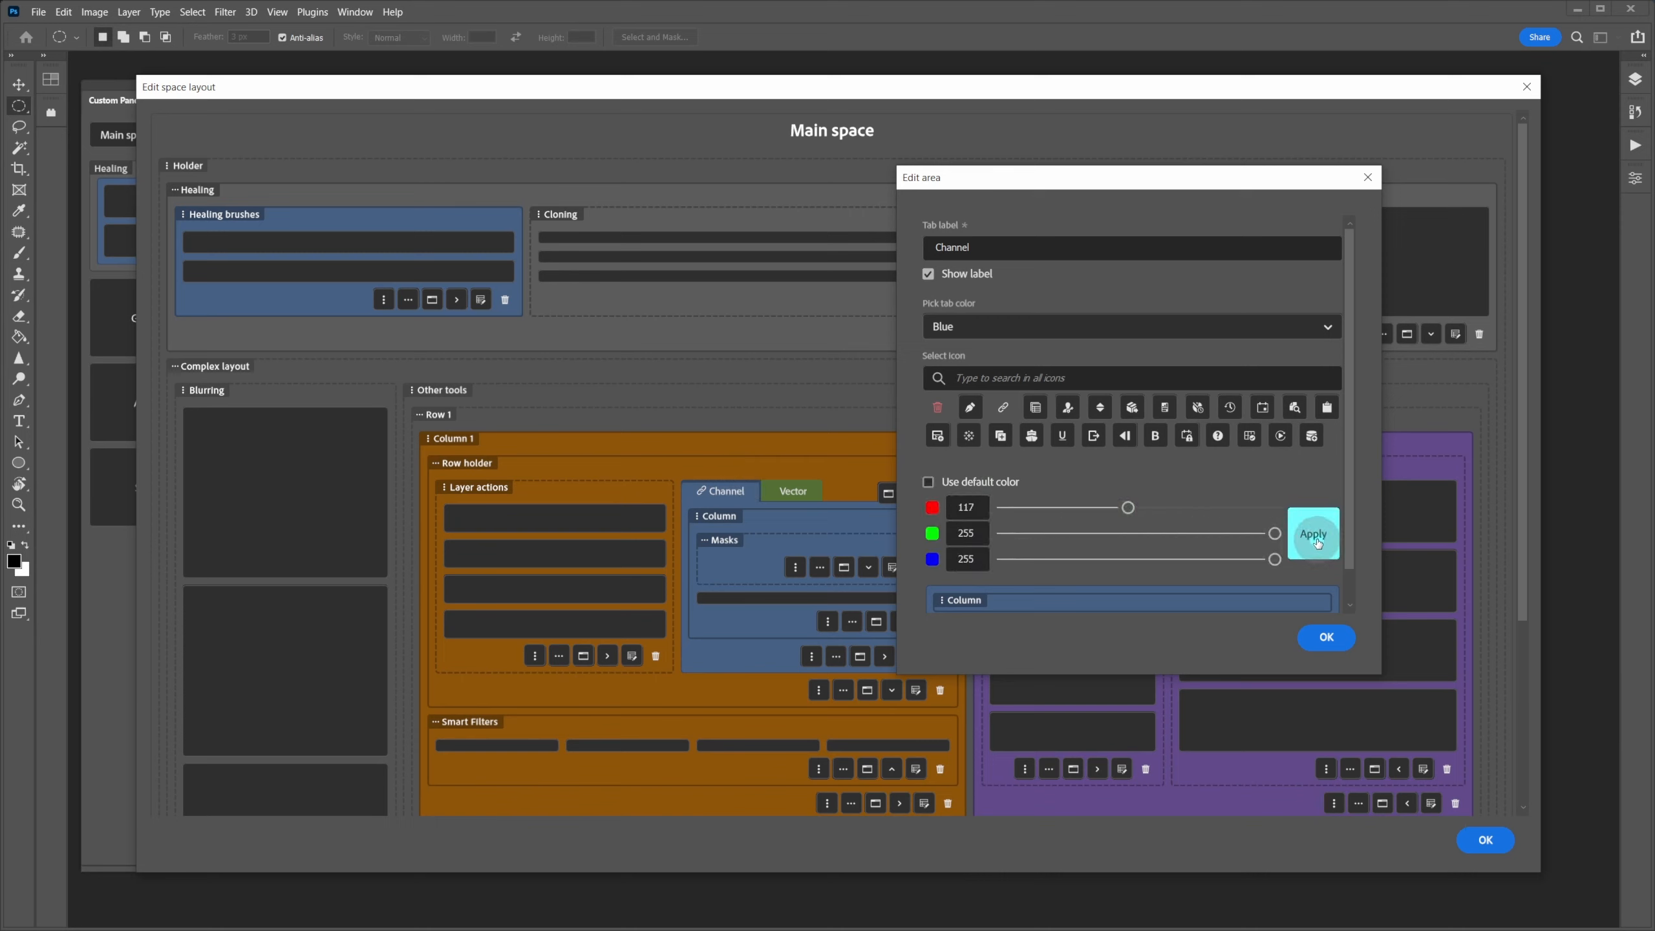
left_click_drag(1275, 534, 996, 553)
left_click(1307, 533)
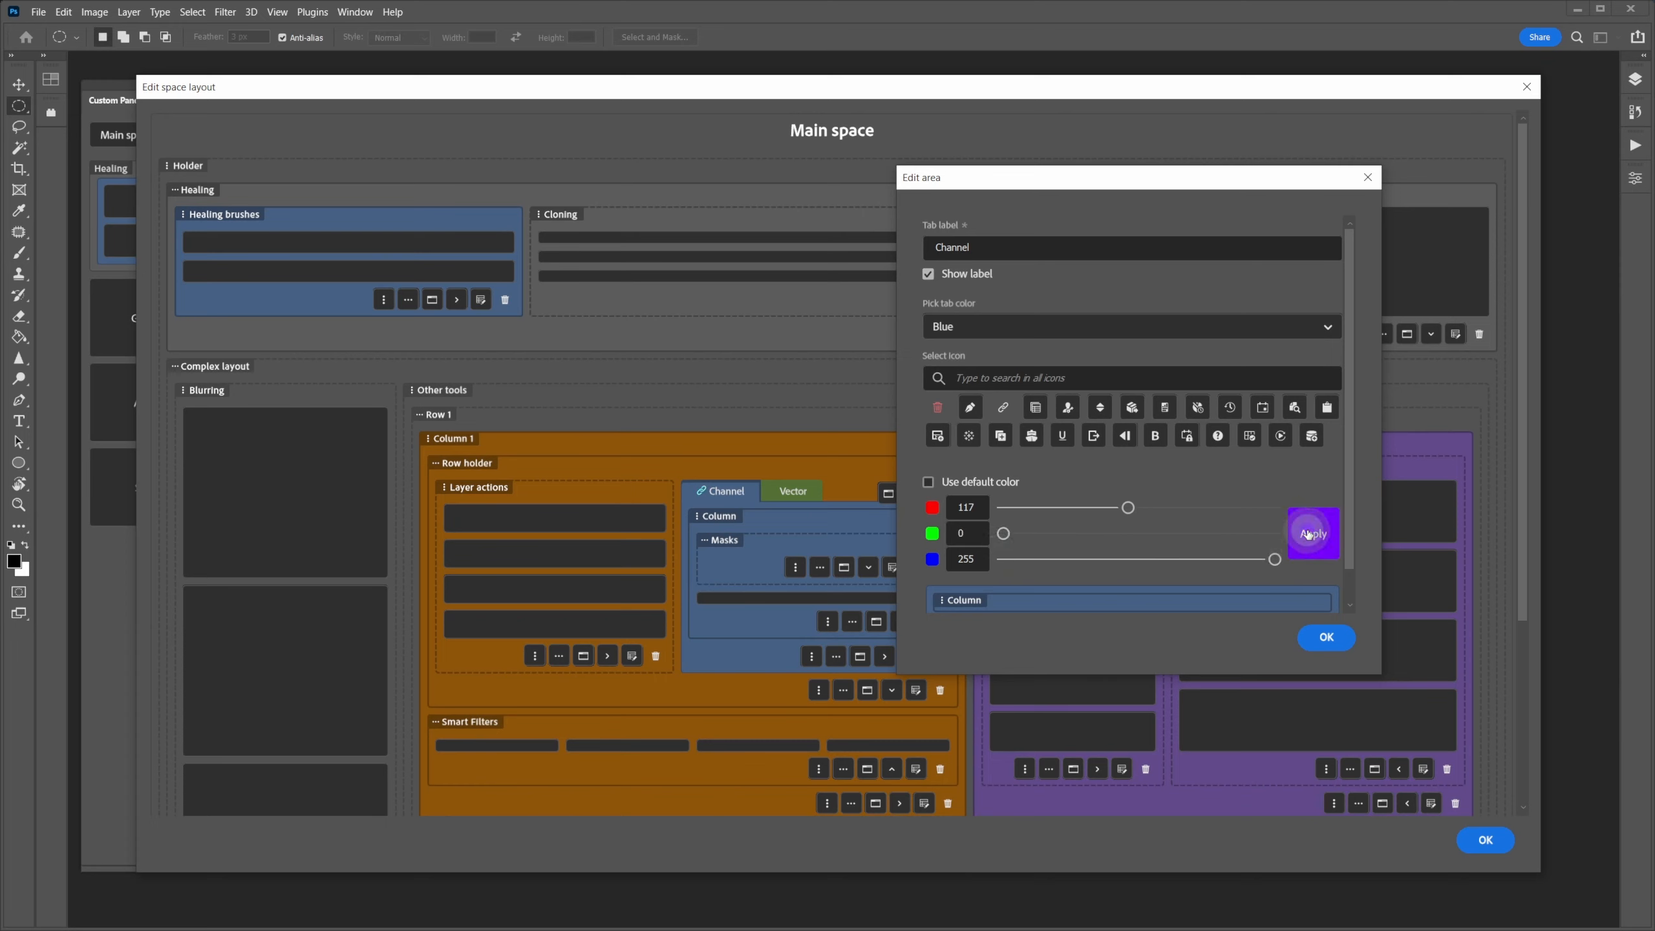
left_click_drag(1129, 507, 1212, 507)
left_click_drag(1274, 559, 1050, 559)
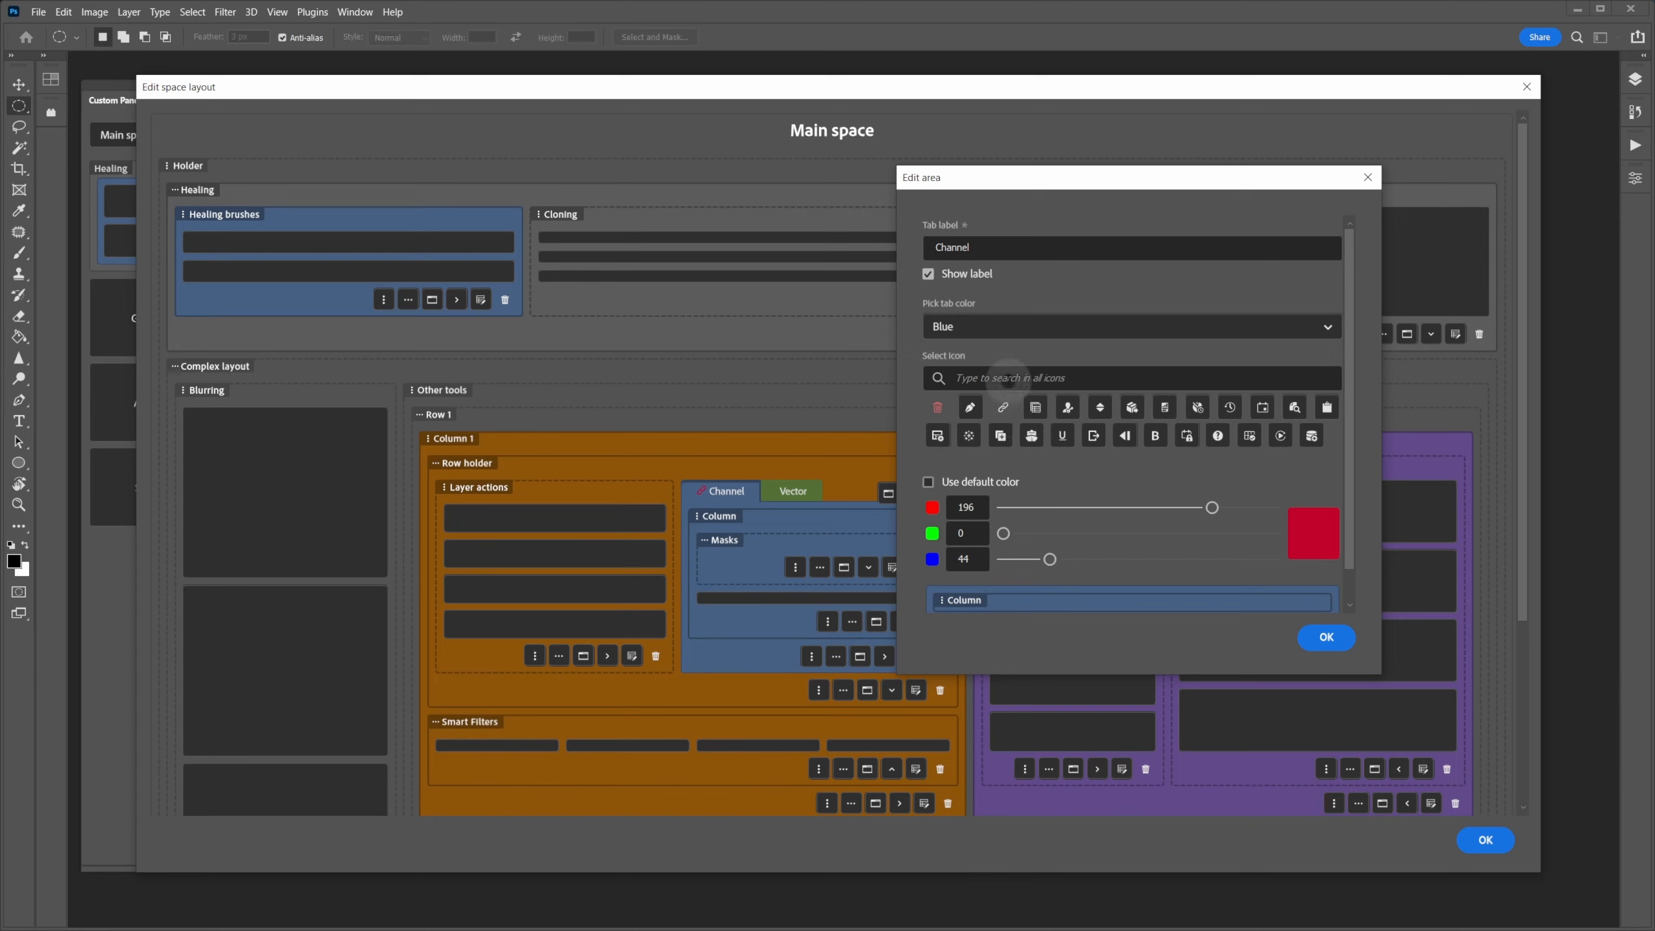
- Remove the Channel tab's icon and confirm the tab settings
left_click(941, 408)
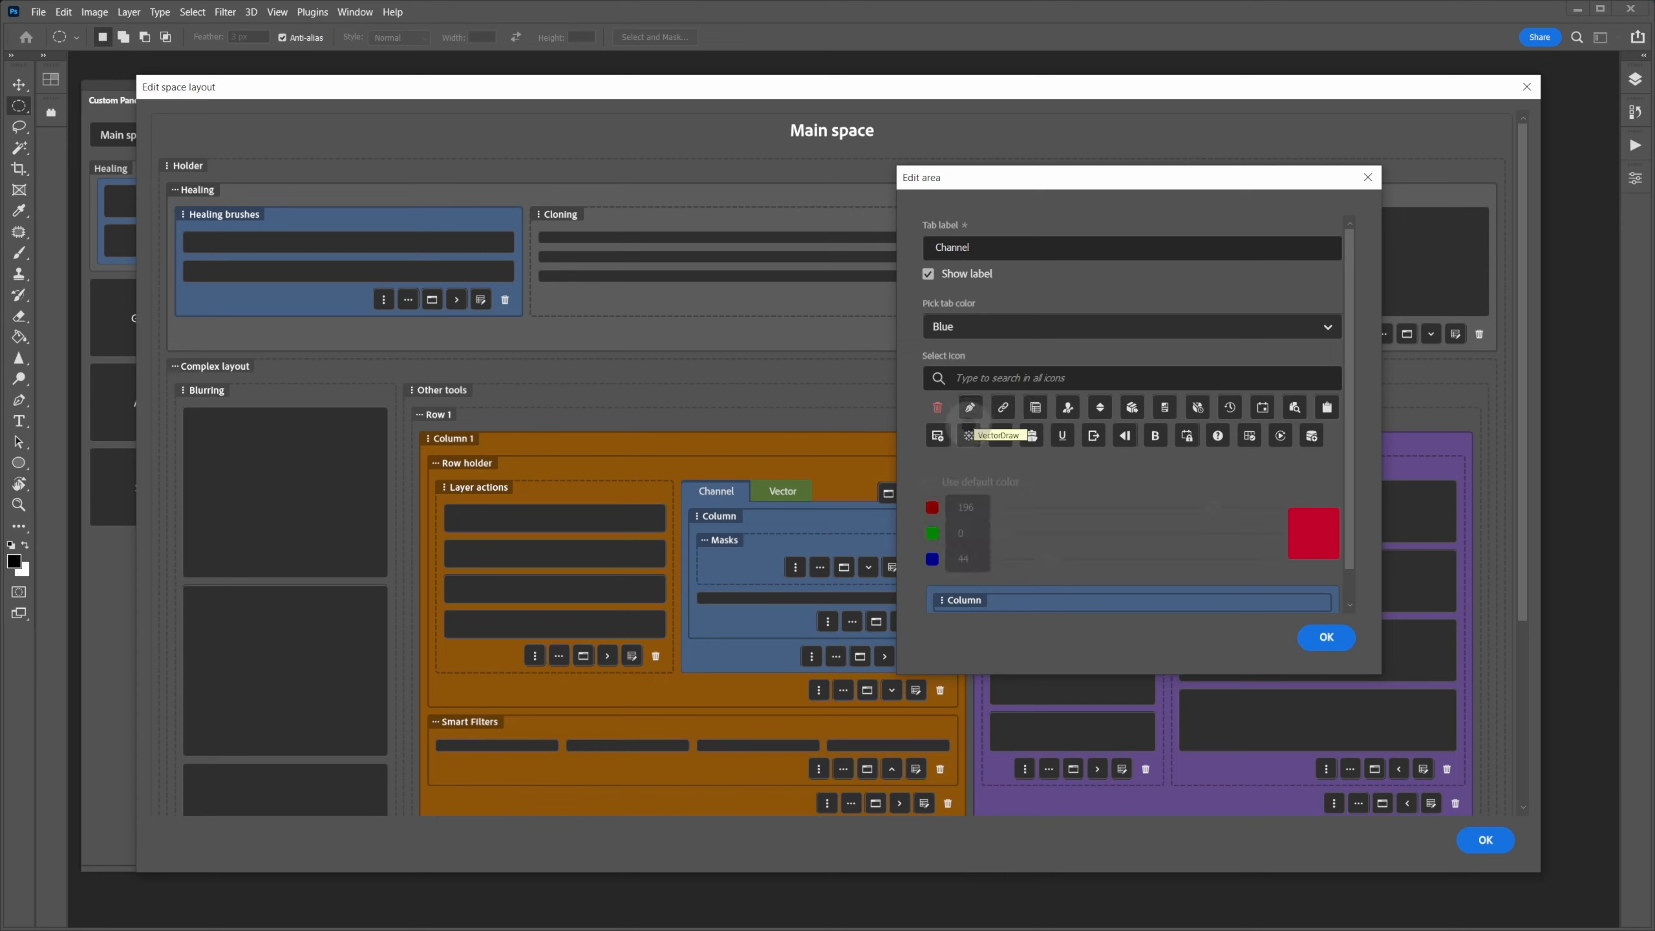
scroll(1084, 389, "down", 1)
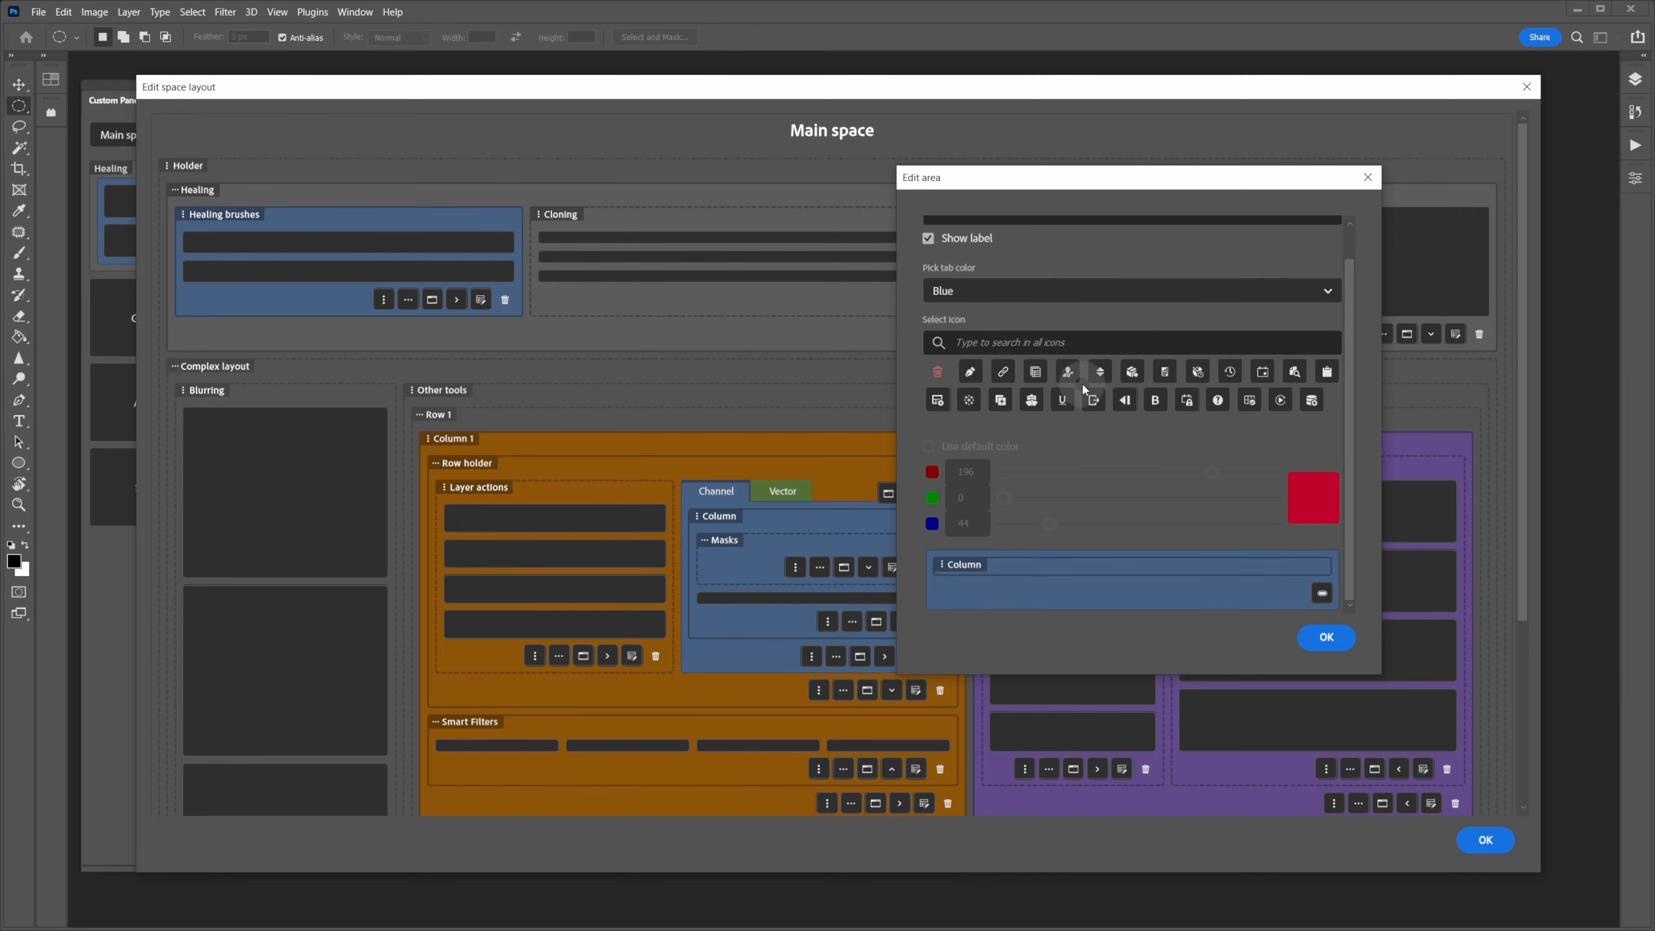
left_click(1340, 637)
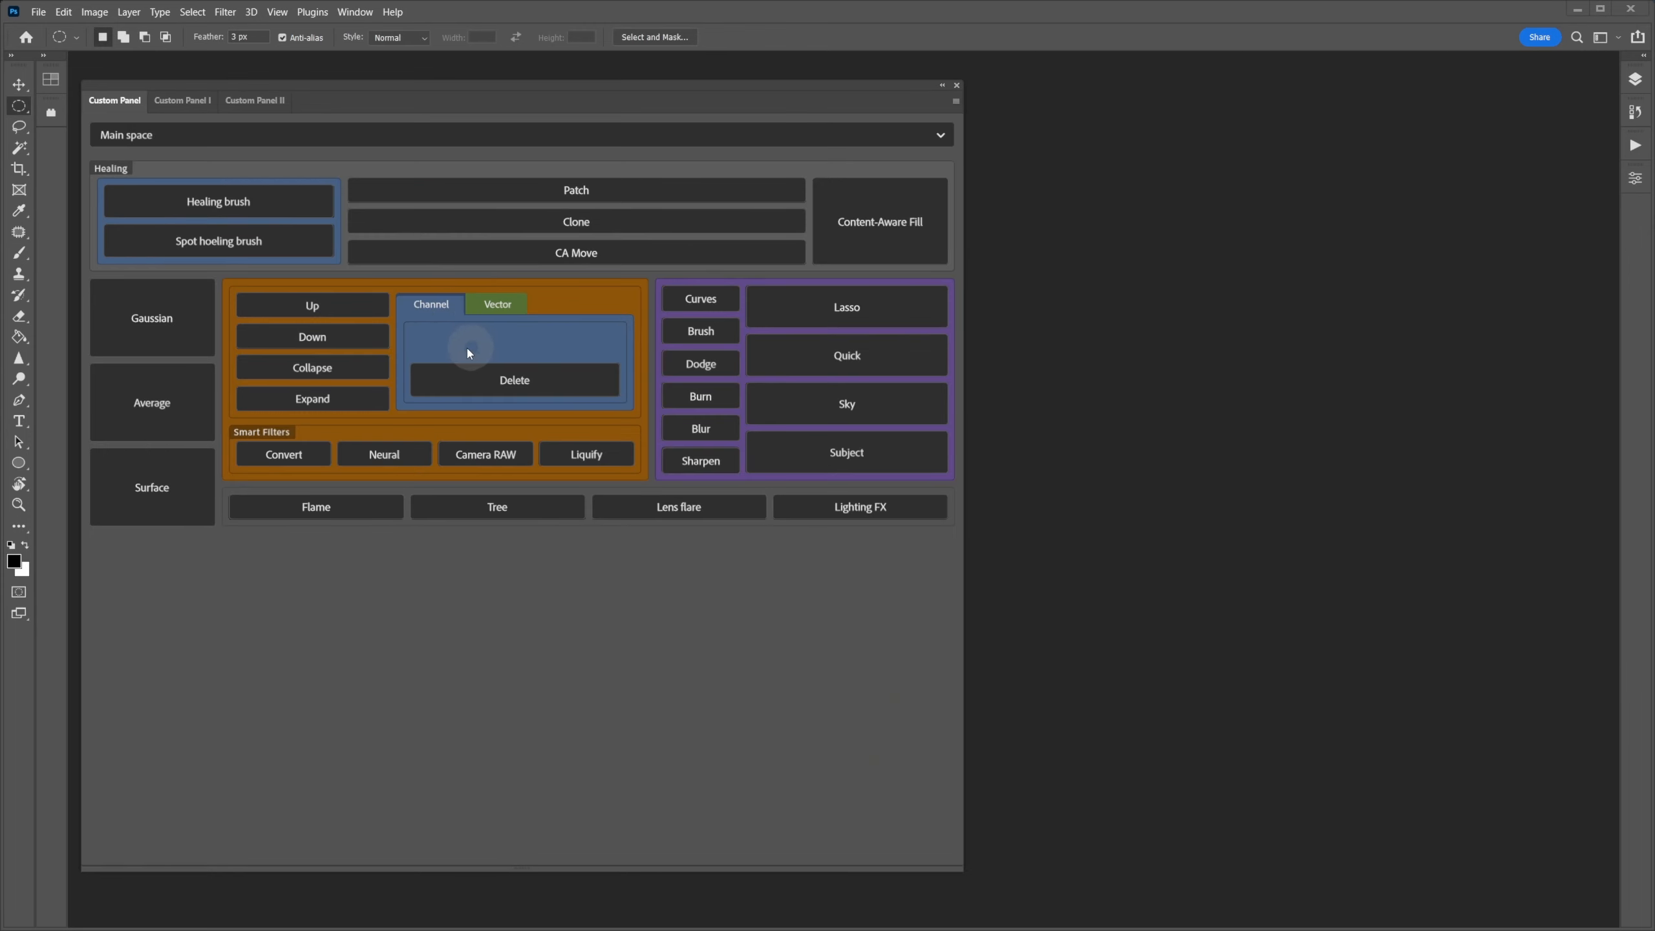
- Switch between the Vector and Channel tabs in the Custom Panel to check their contents
left_click(474, 305)
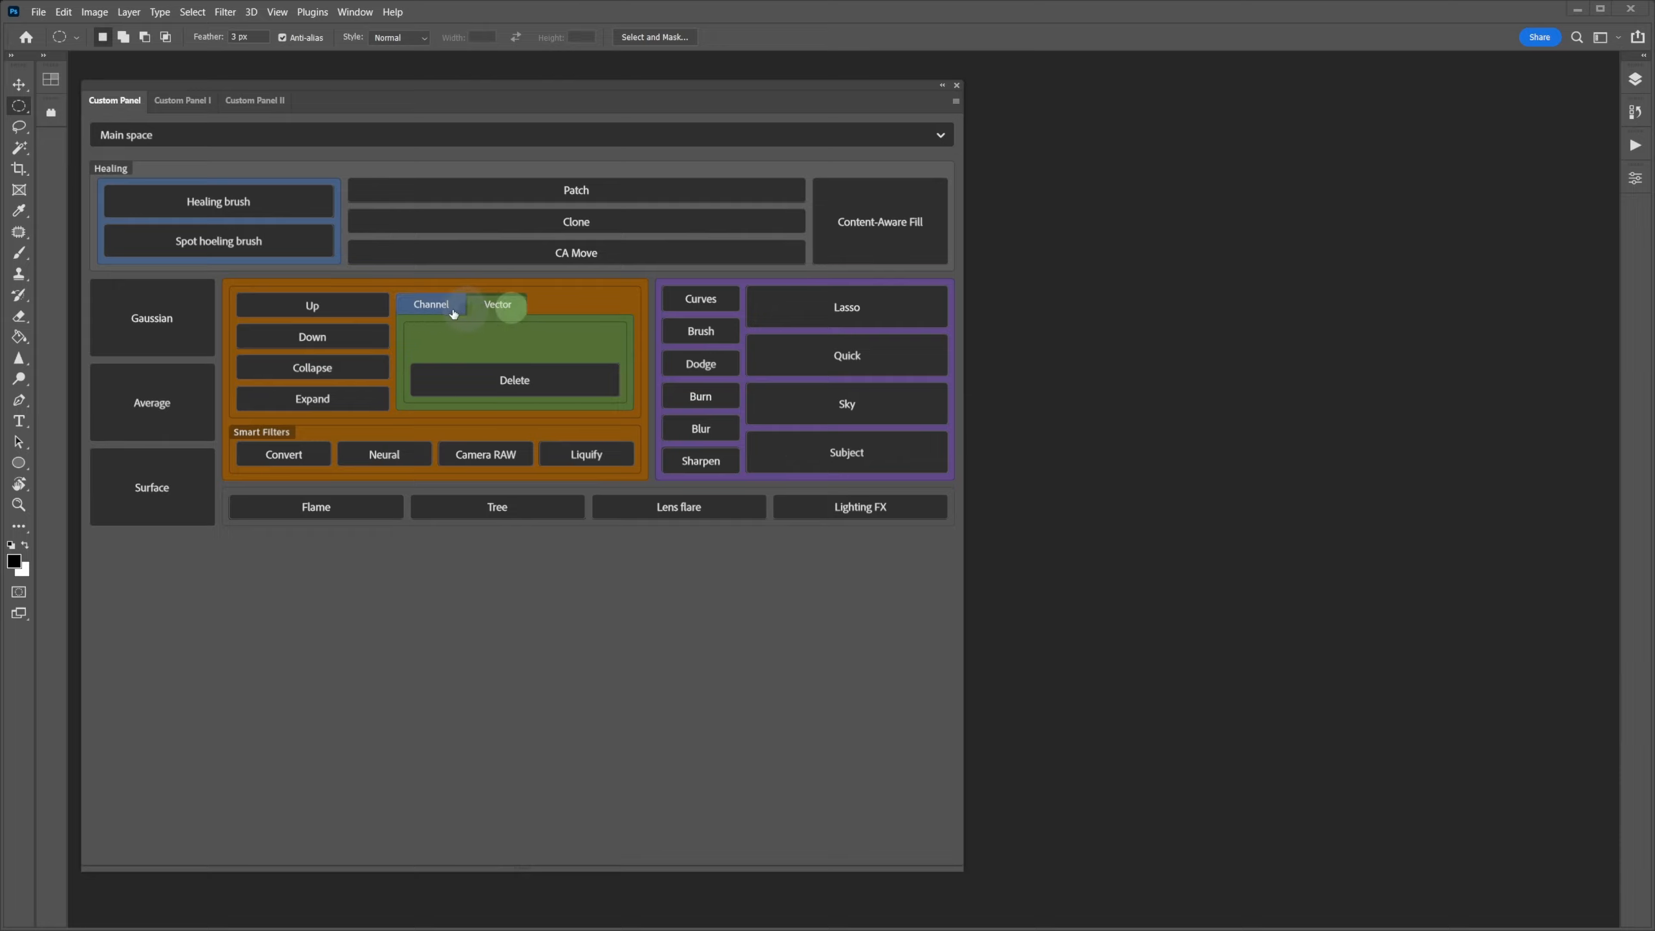
left_click(432, 305)
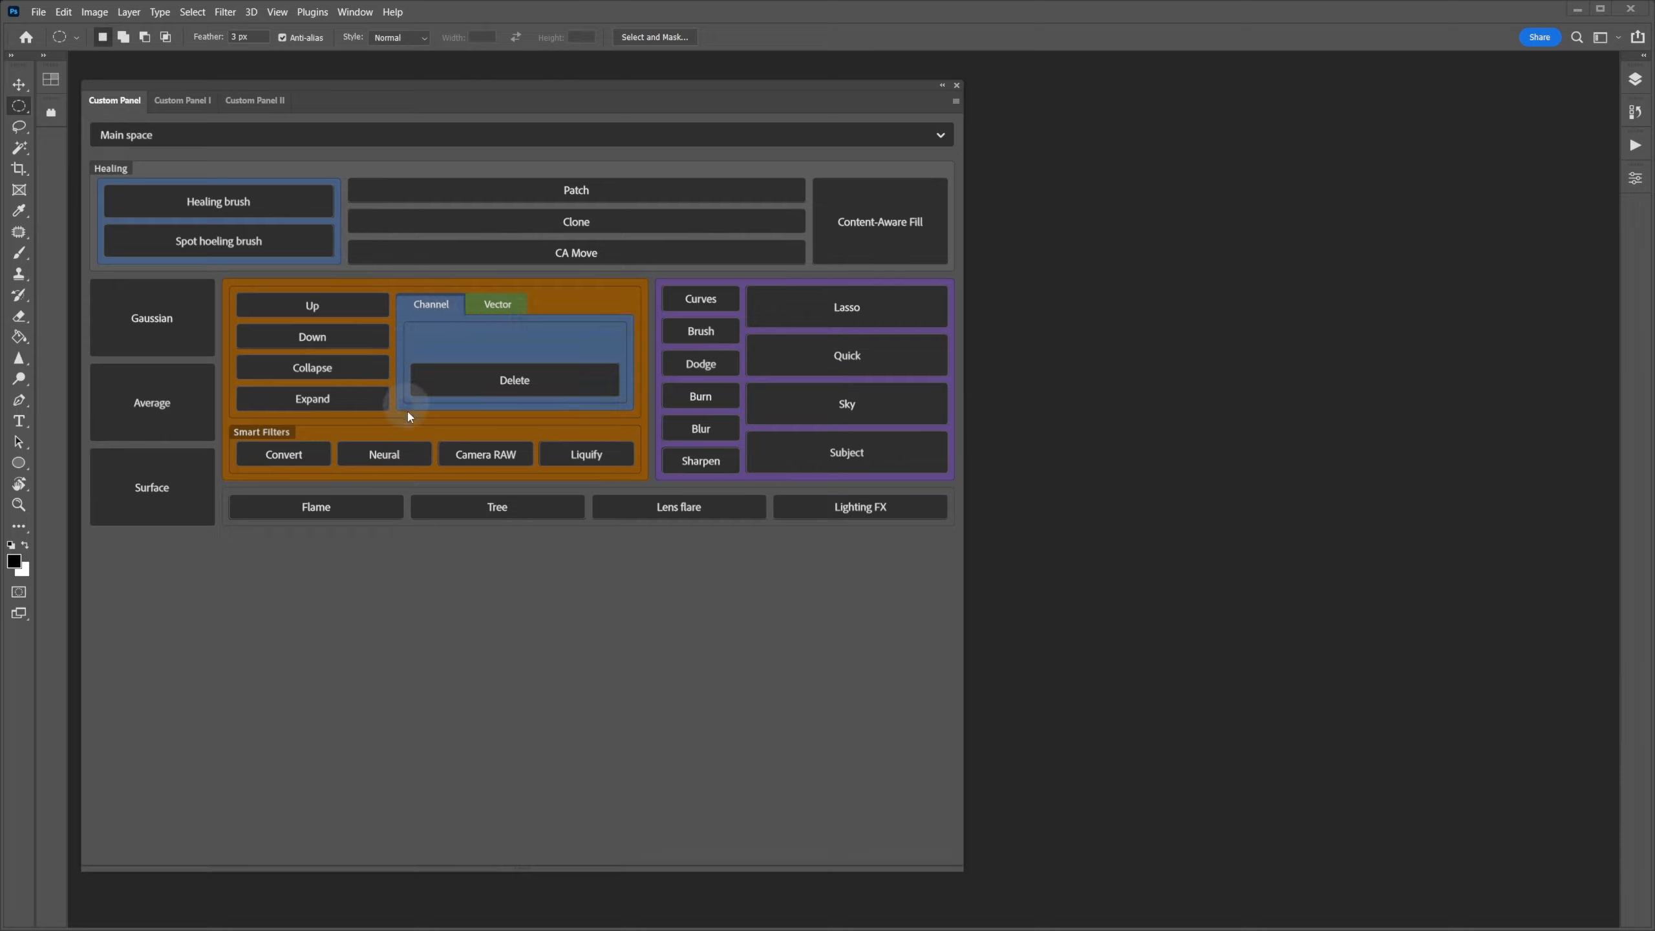
left_click(486, 304)
left_click(437, 310)
- Reopen the Main space layout editor and enlarge its window
left_click(956, 100)
left_click(1007, 157)
left_click_drag(1145, 527, 1600, 914)
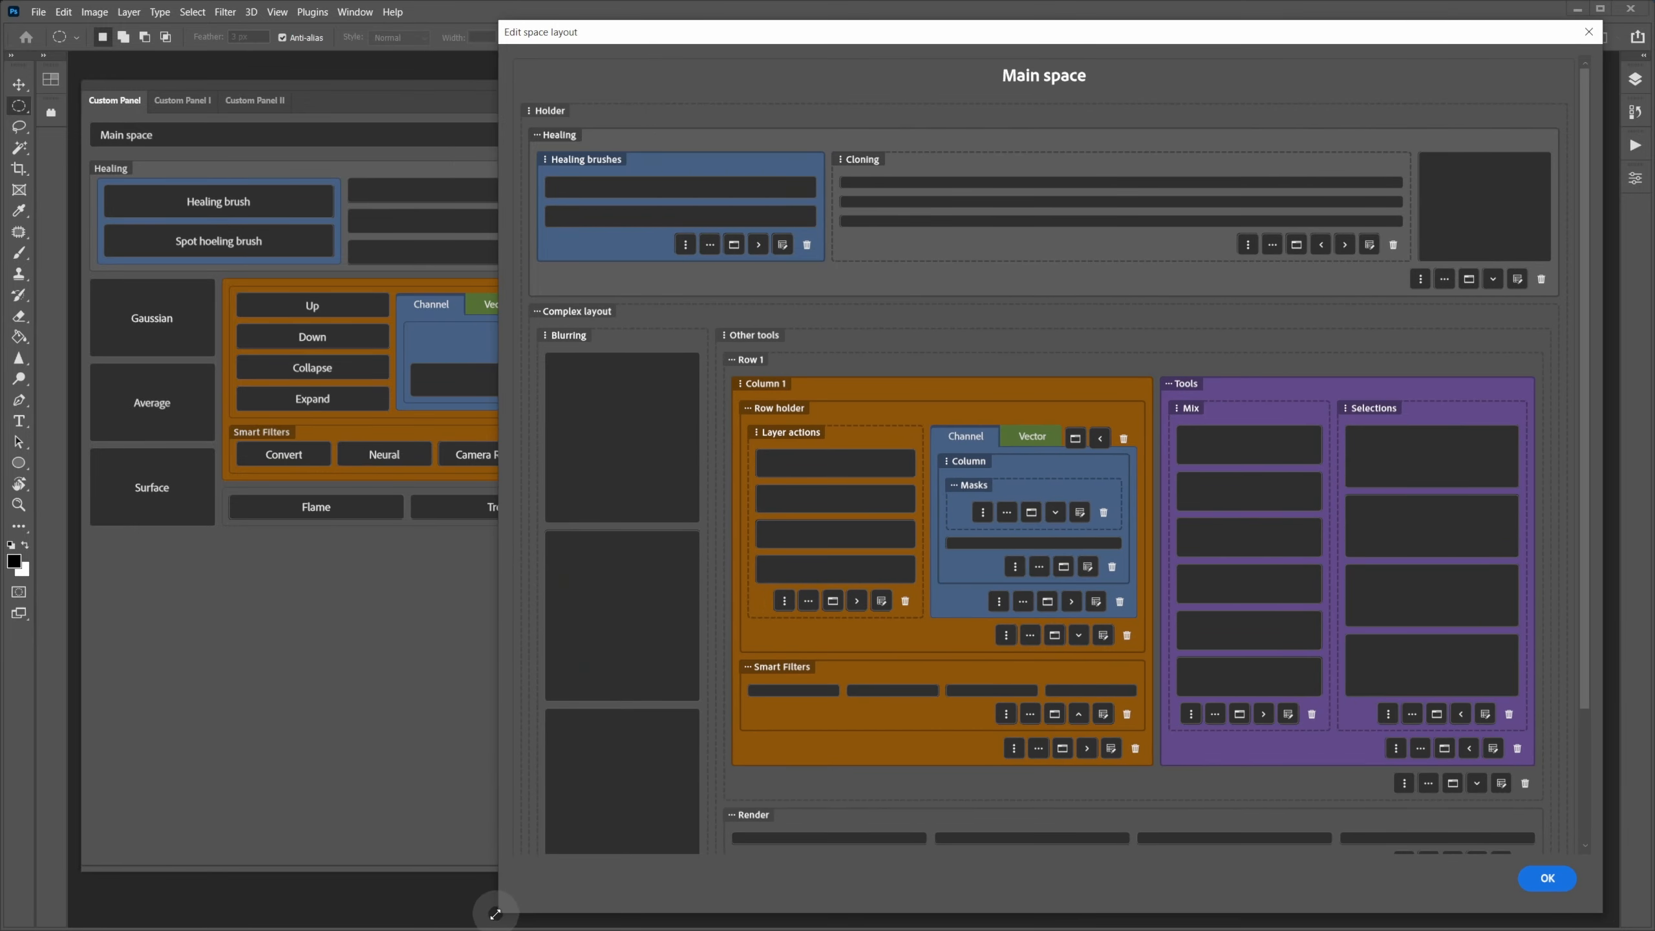
- Widen the layout editor and look over the Row holder's settings without changes
left_click_drag(453, 918, 134, 904)
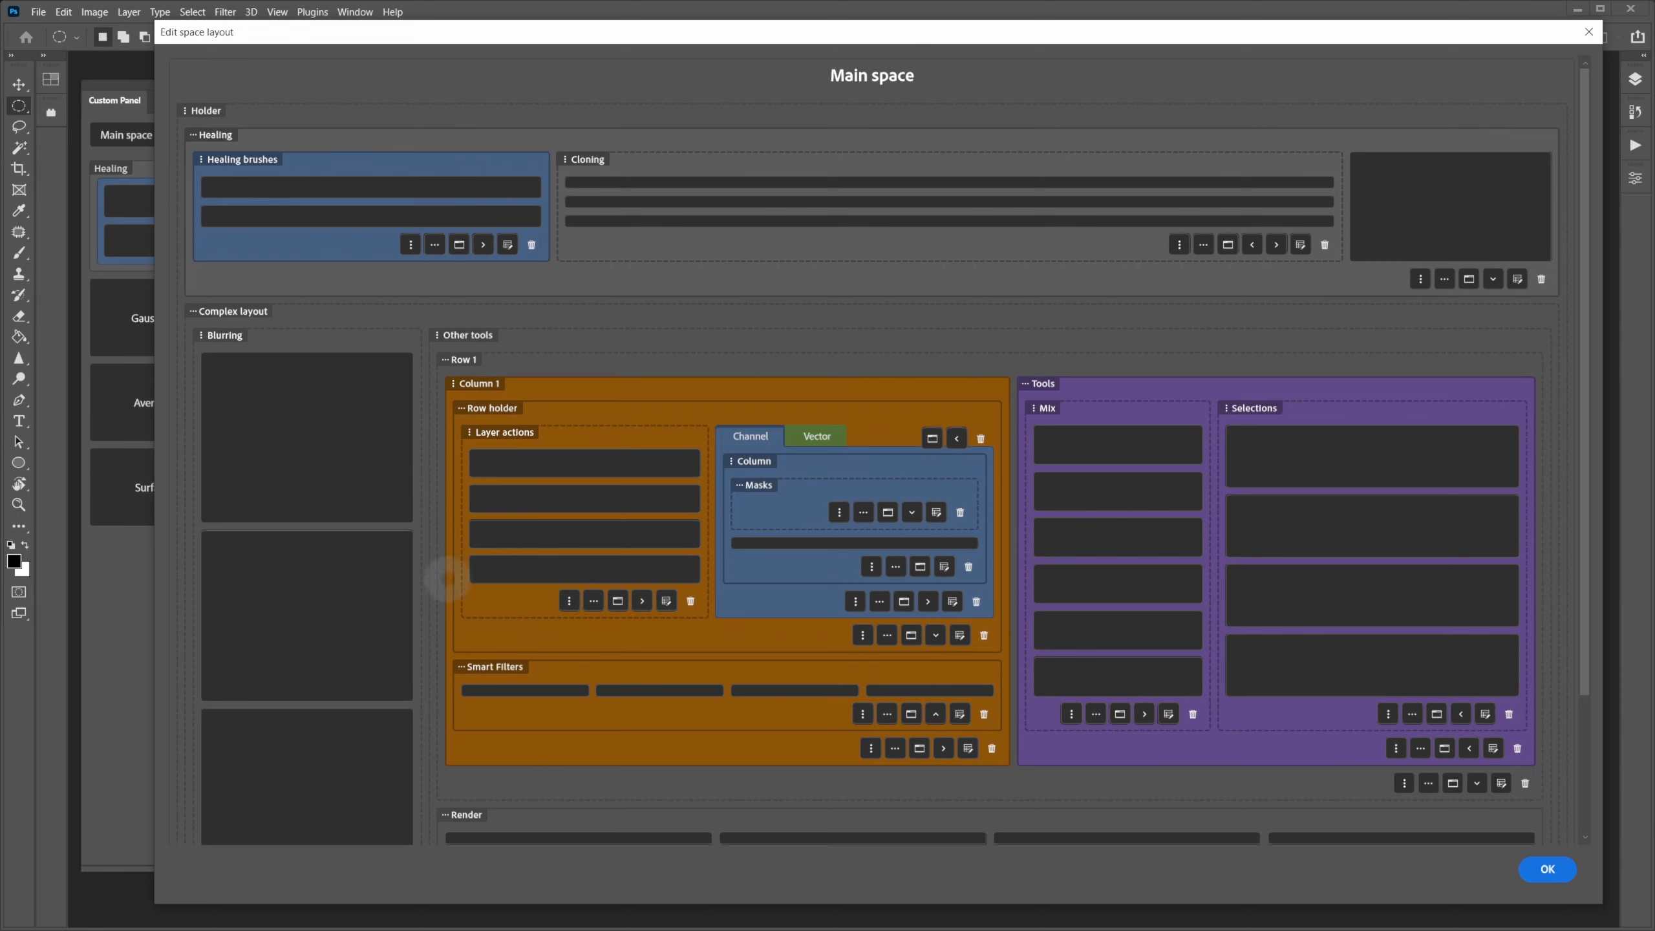
left_click(960, 635)
left_click(640, 155)
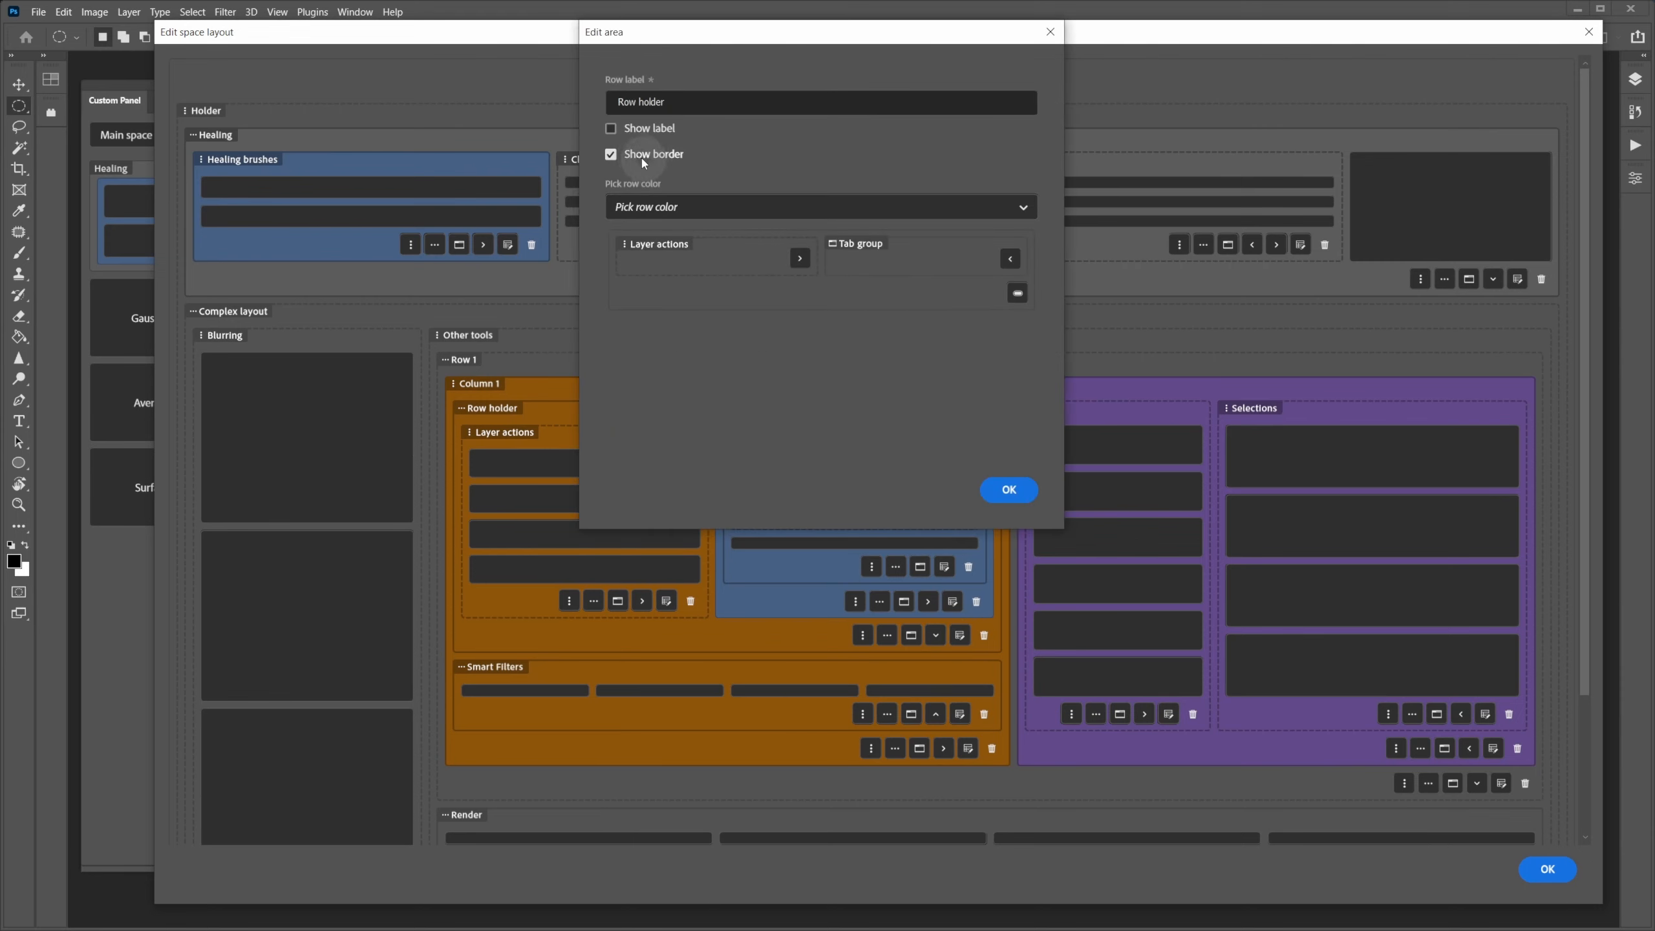
left_click(1003, 489)
left_click(614, 460)
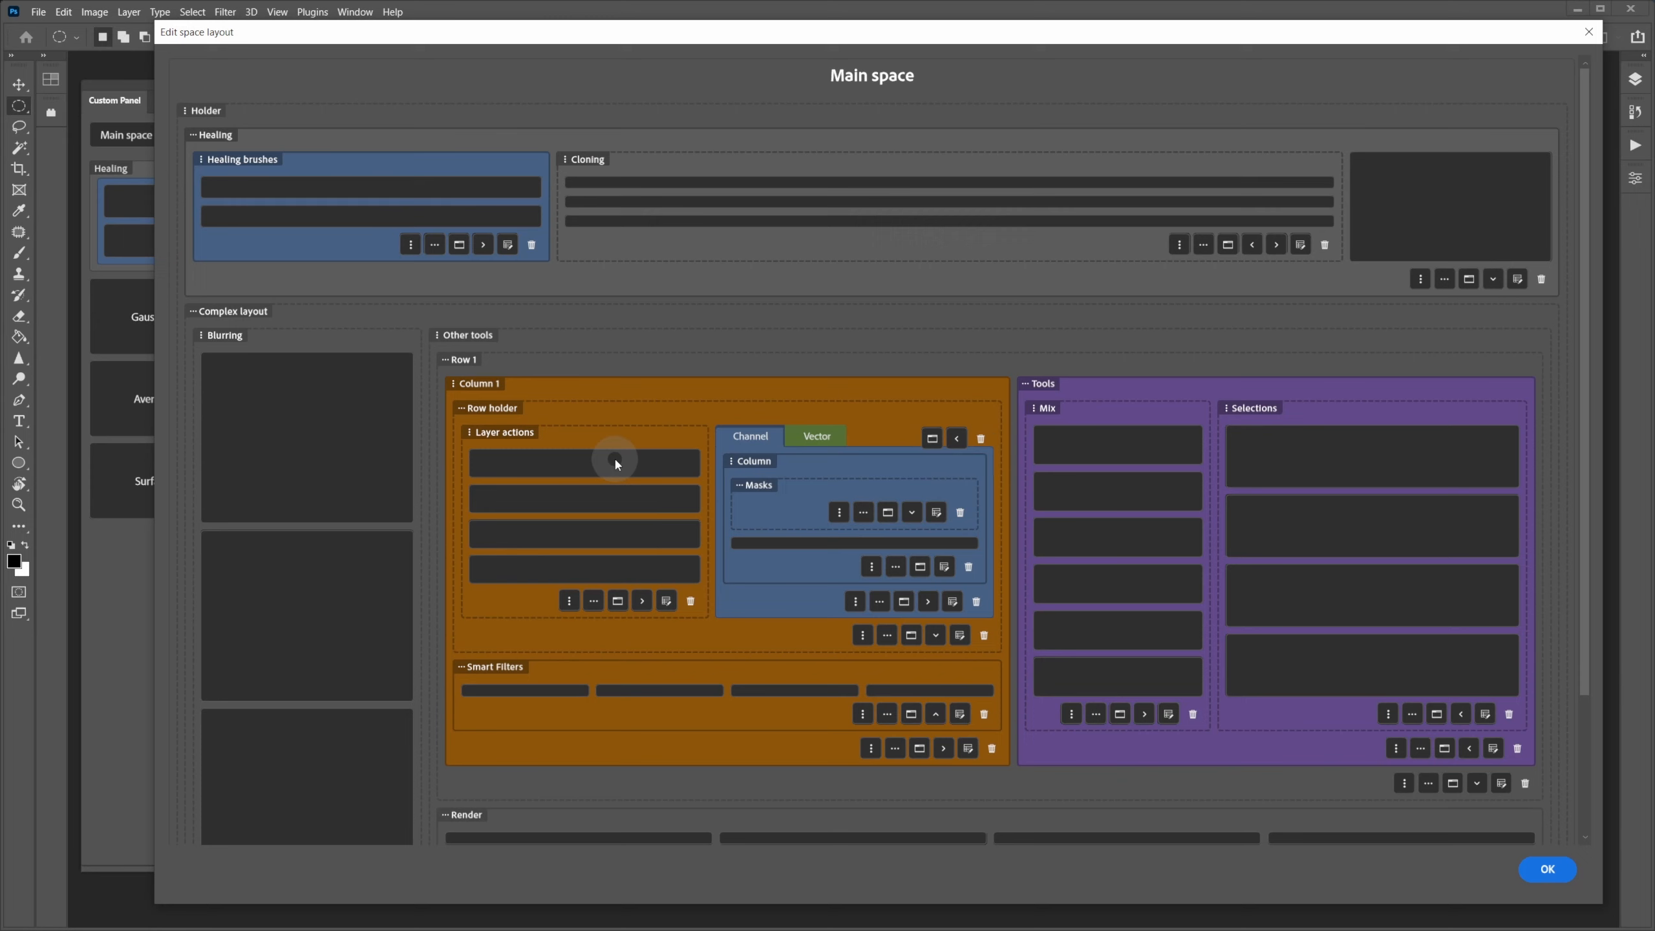
- Uncheck Show border for the tabbed Column, then open the Masks row's settings
left_click(944, 567)
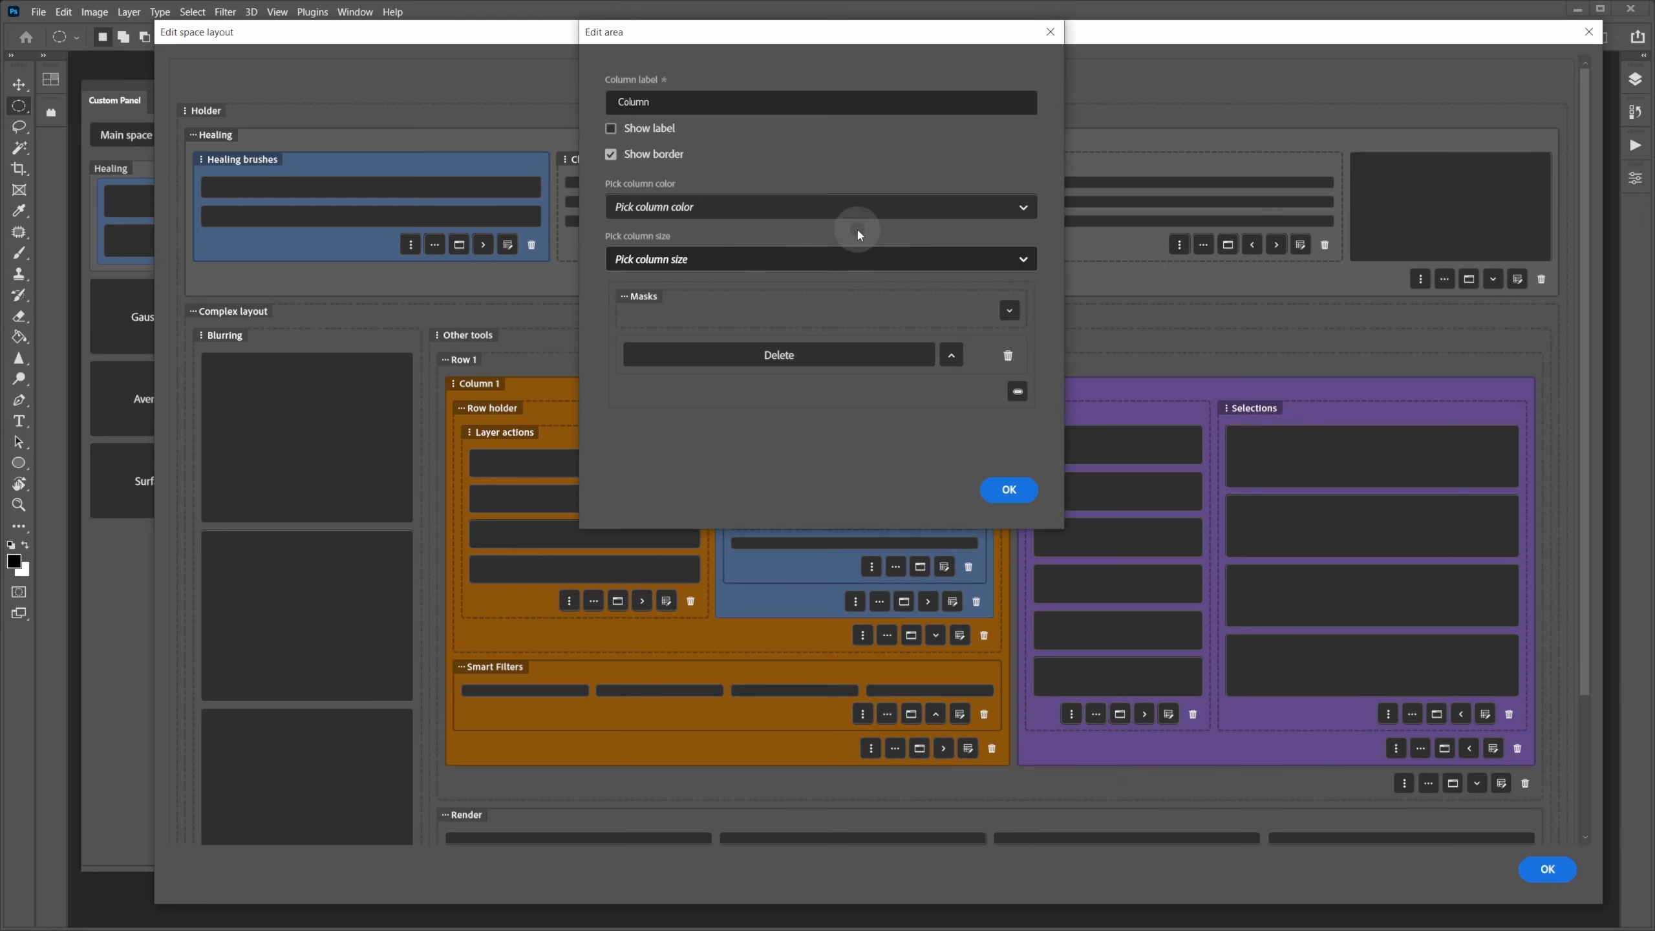
left_click(651, 152)
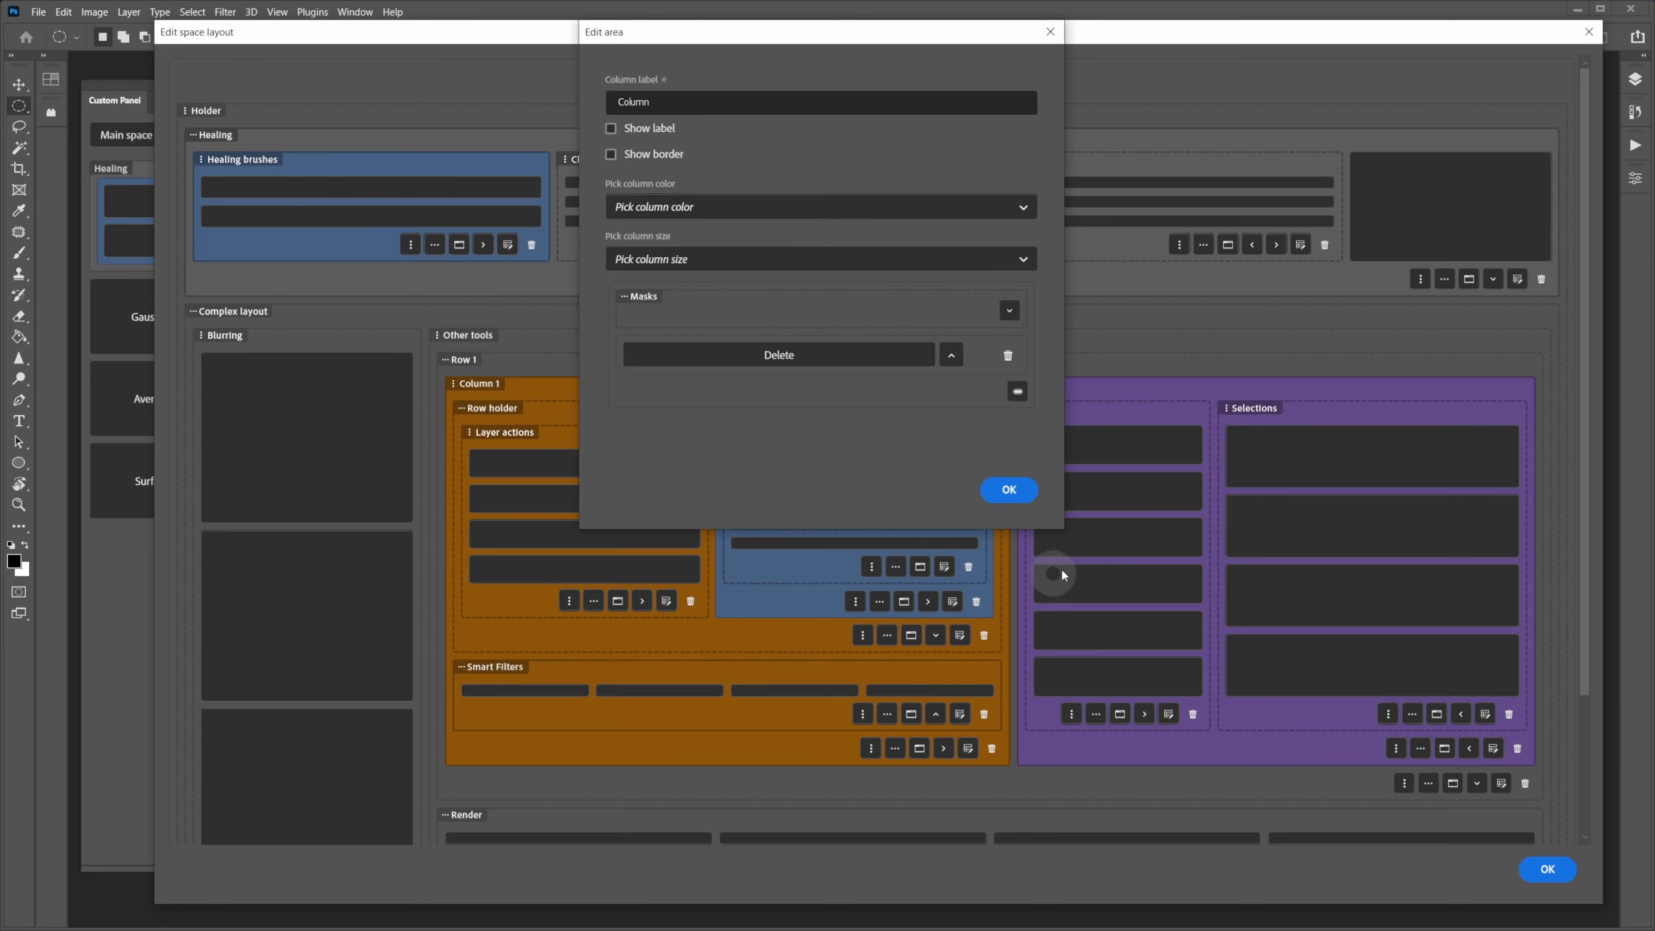
left_click(1011, 492)
left_click(812, 436)
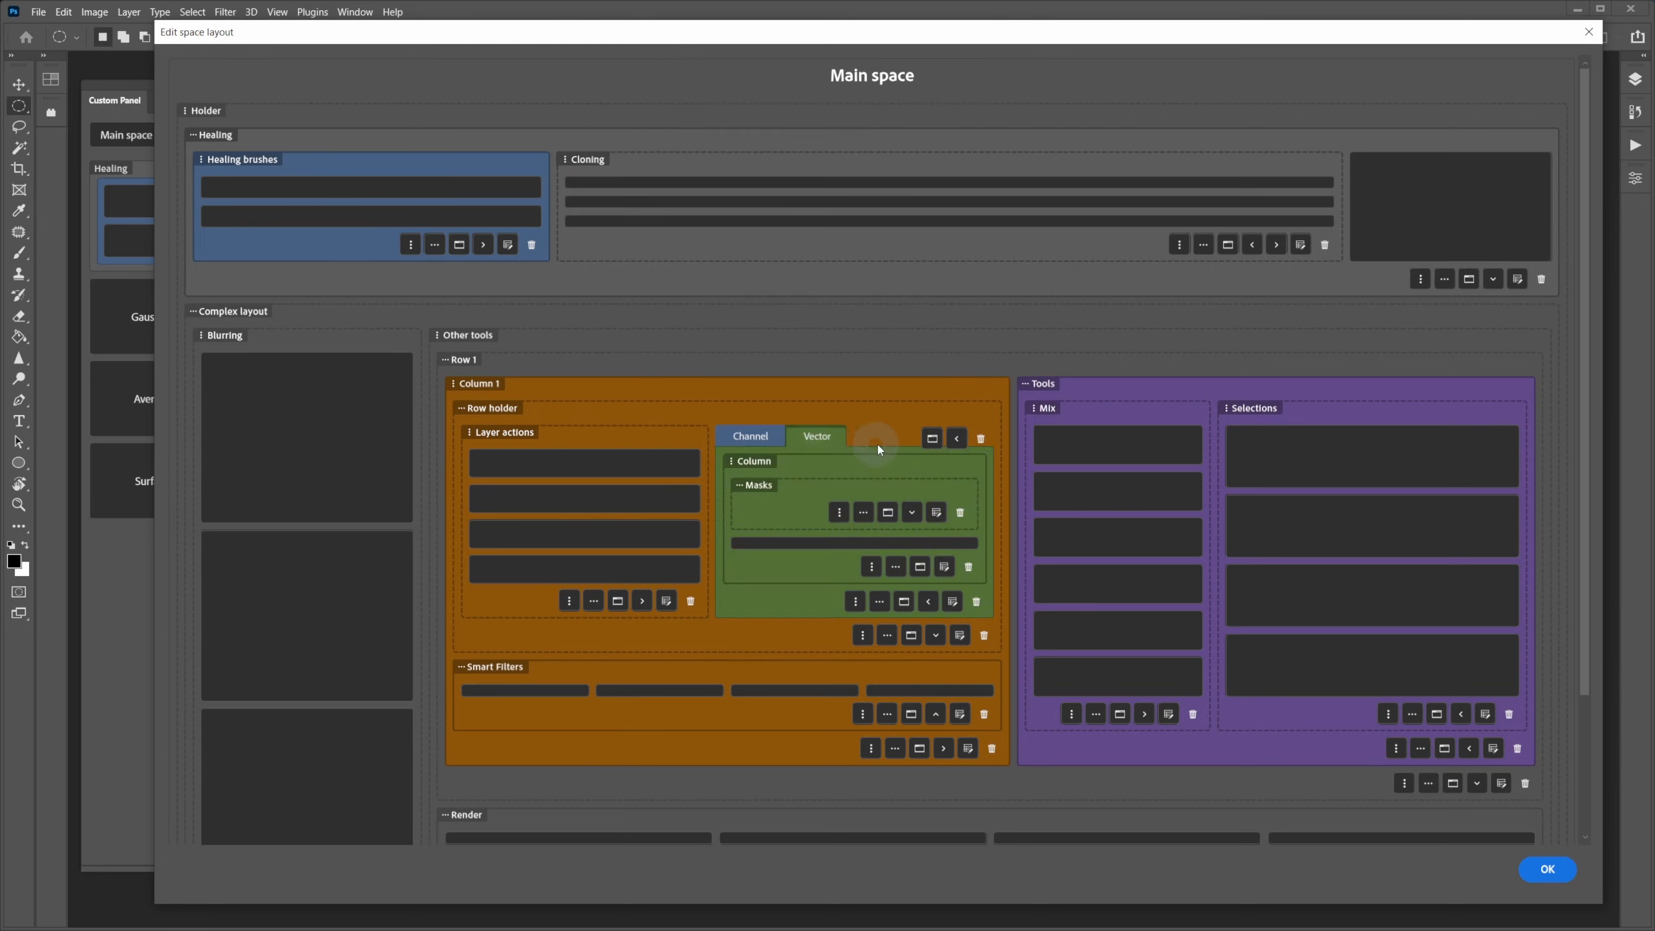
left_click(935, 513)
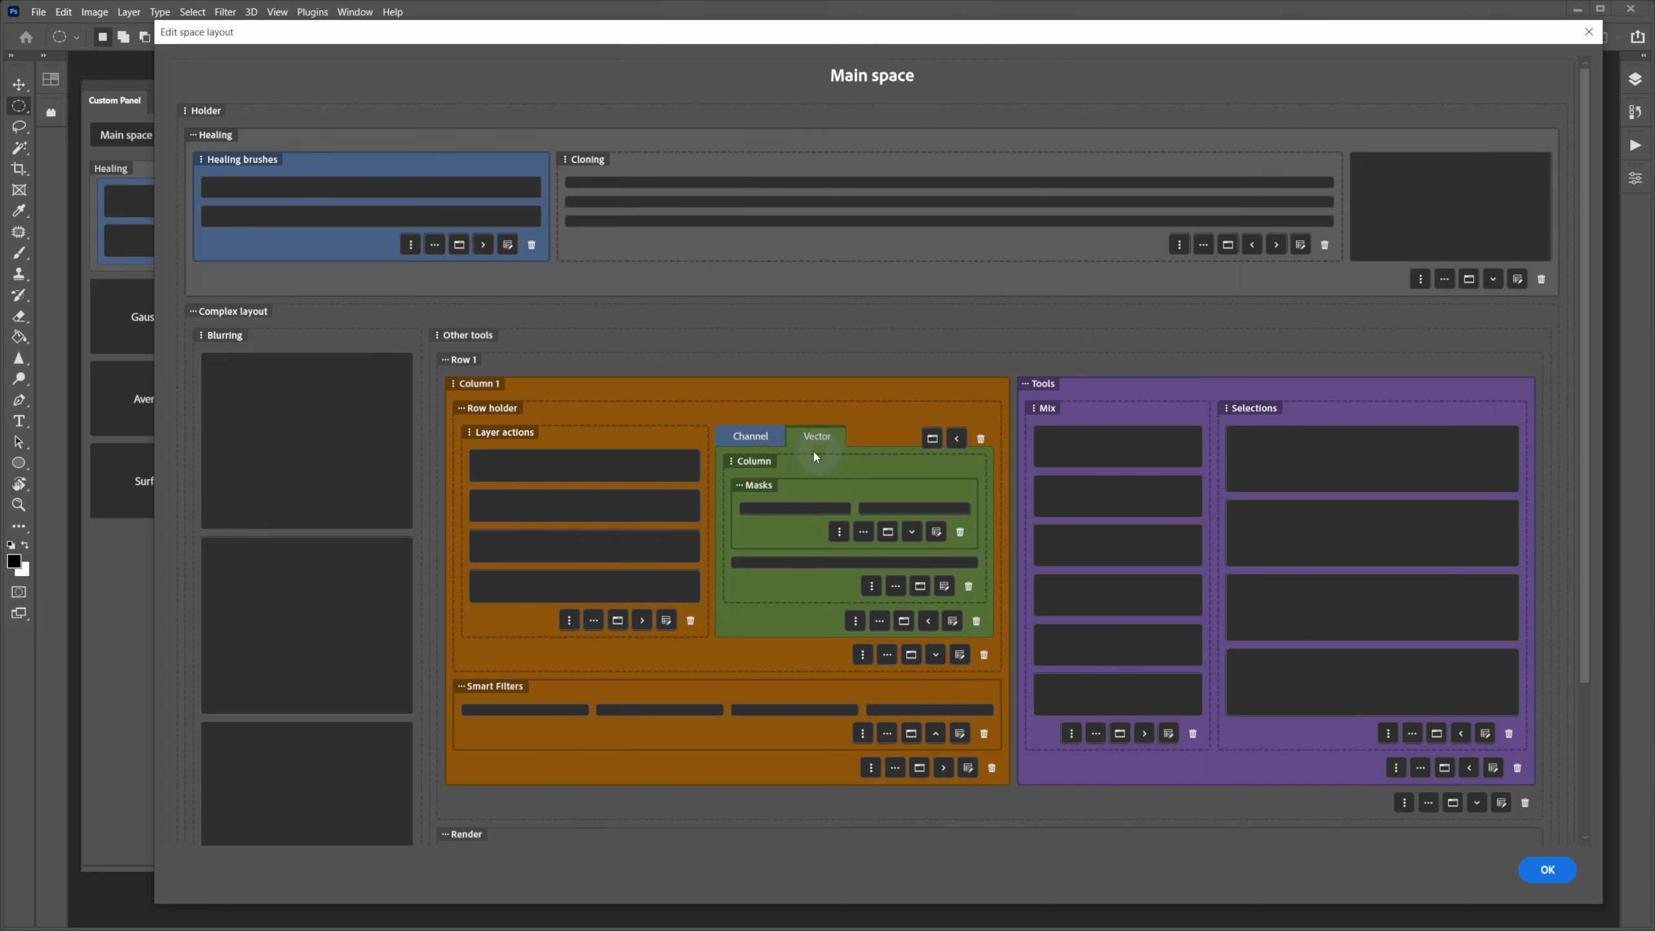
- Delete the Invert button so the Masks row keeps only White and Black, then confirm
left_click(785, 212)
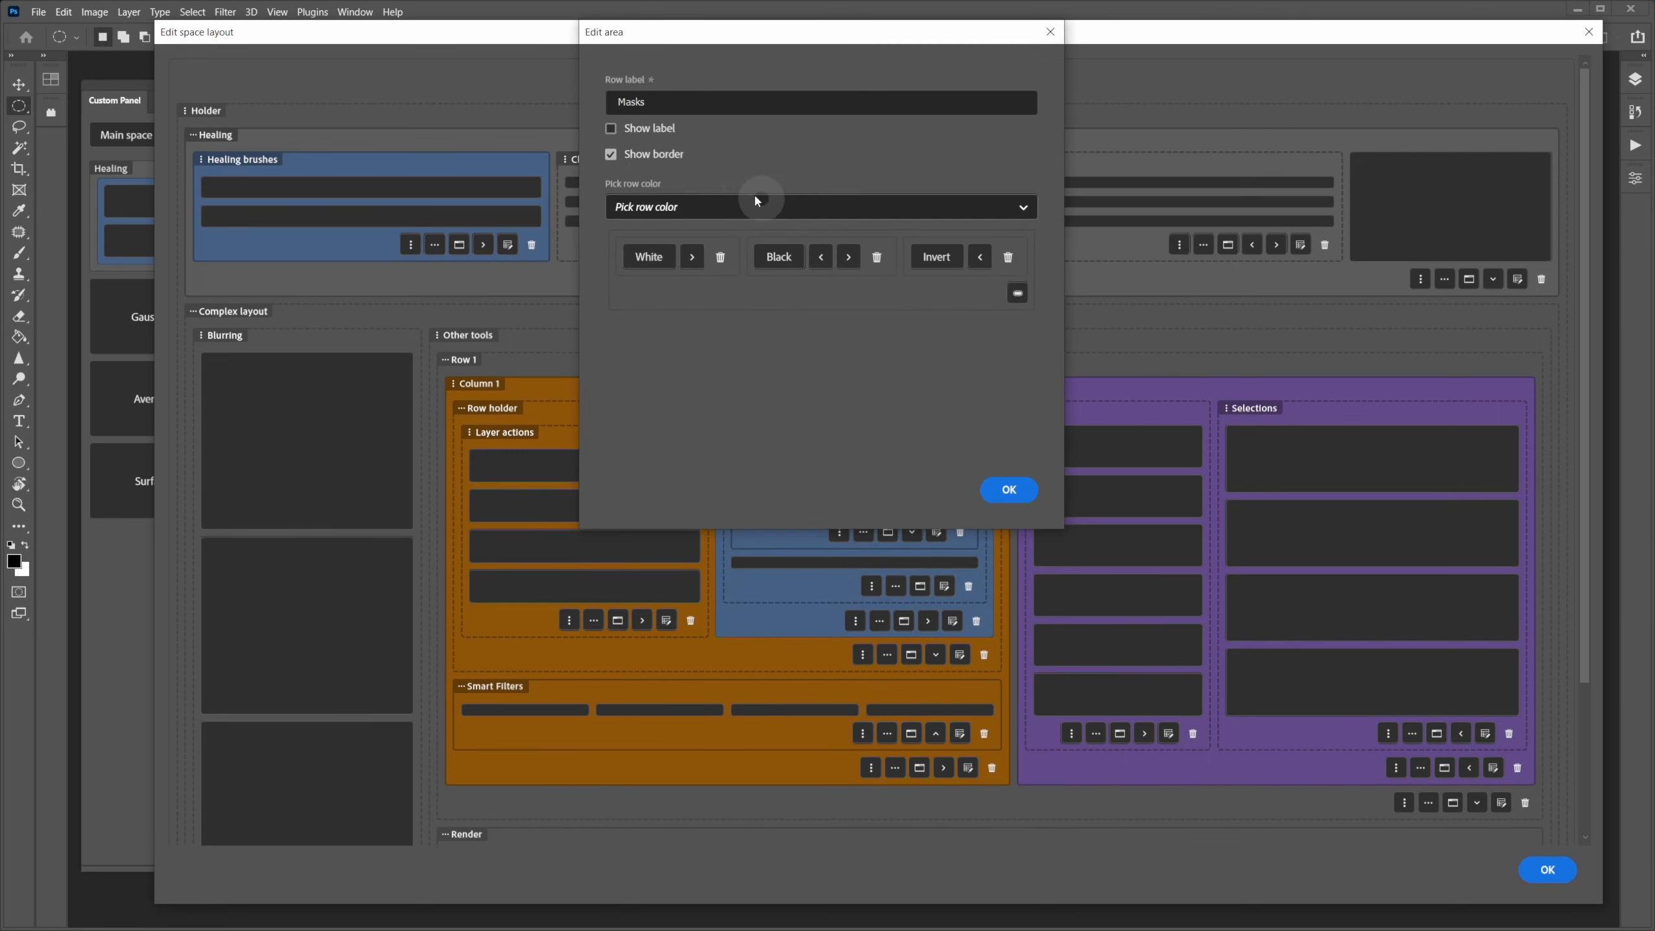
left_click(654, 159)
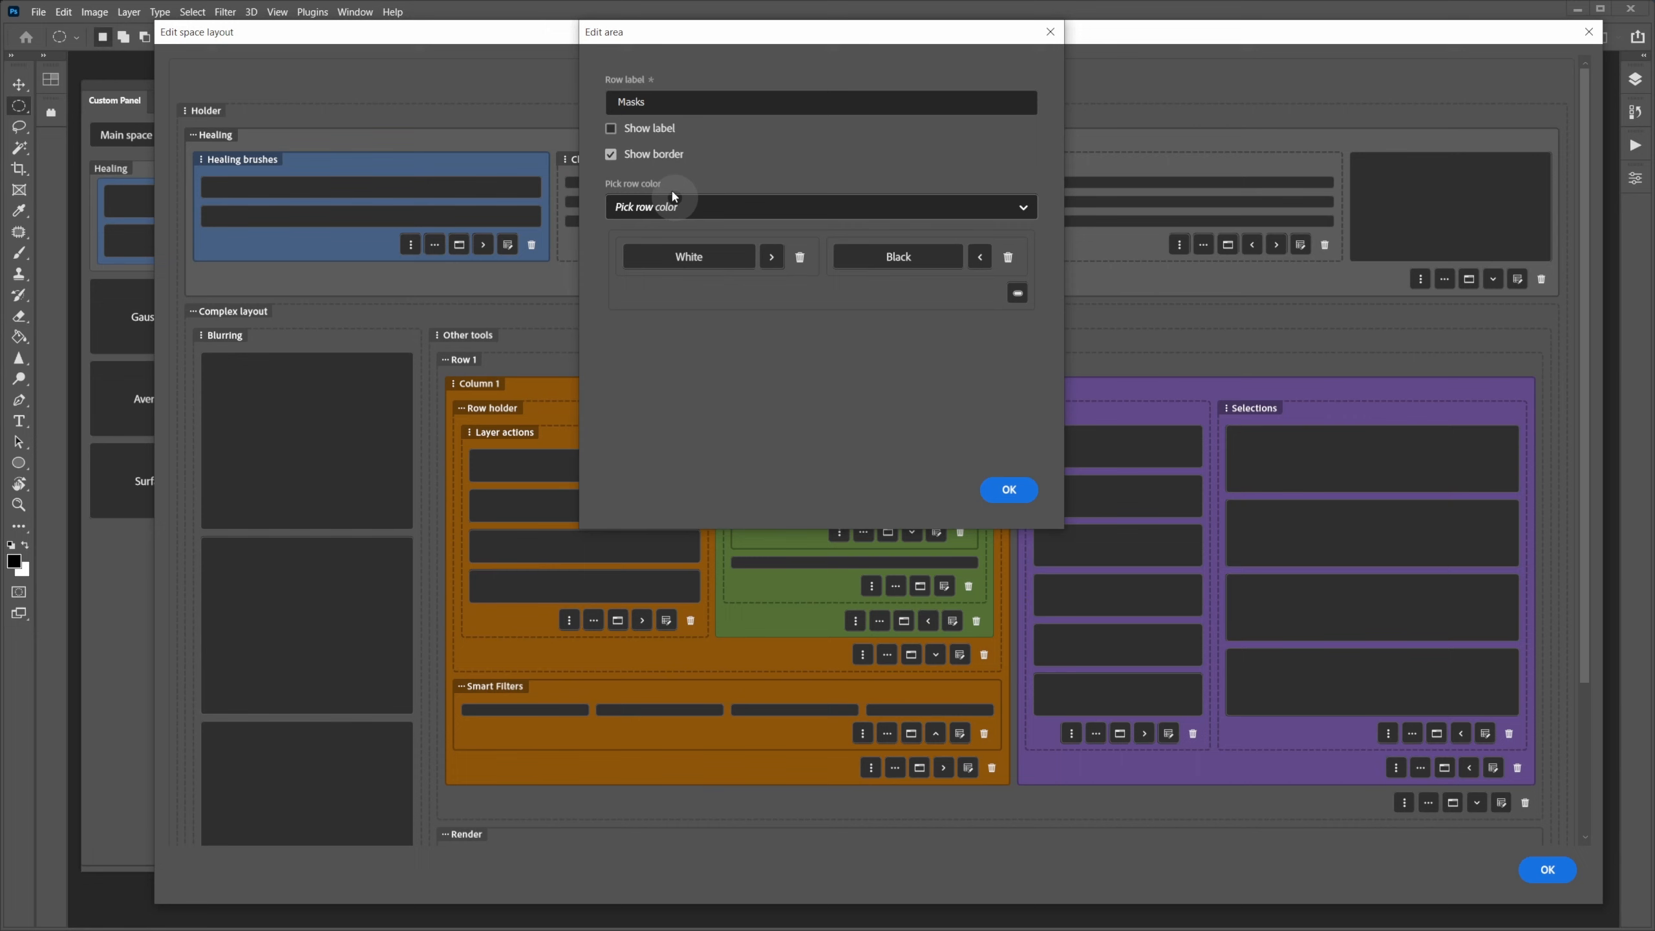
left_click(1007, 489)
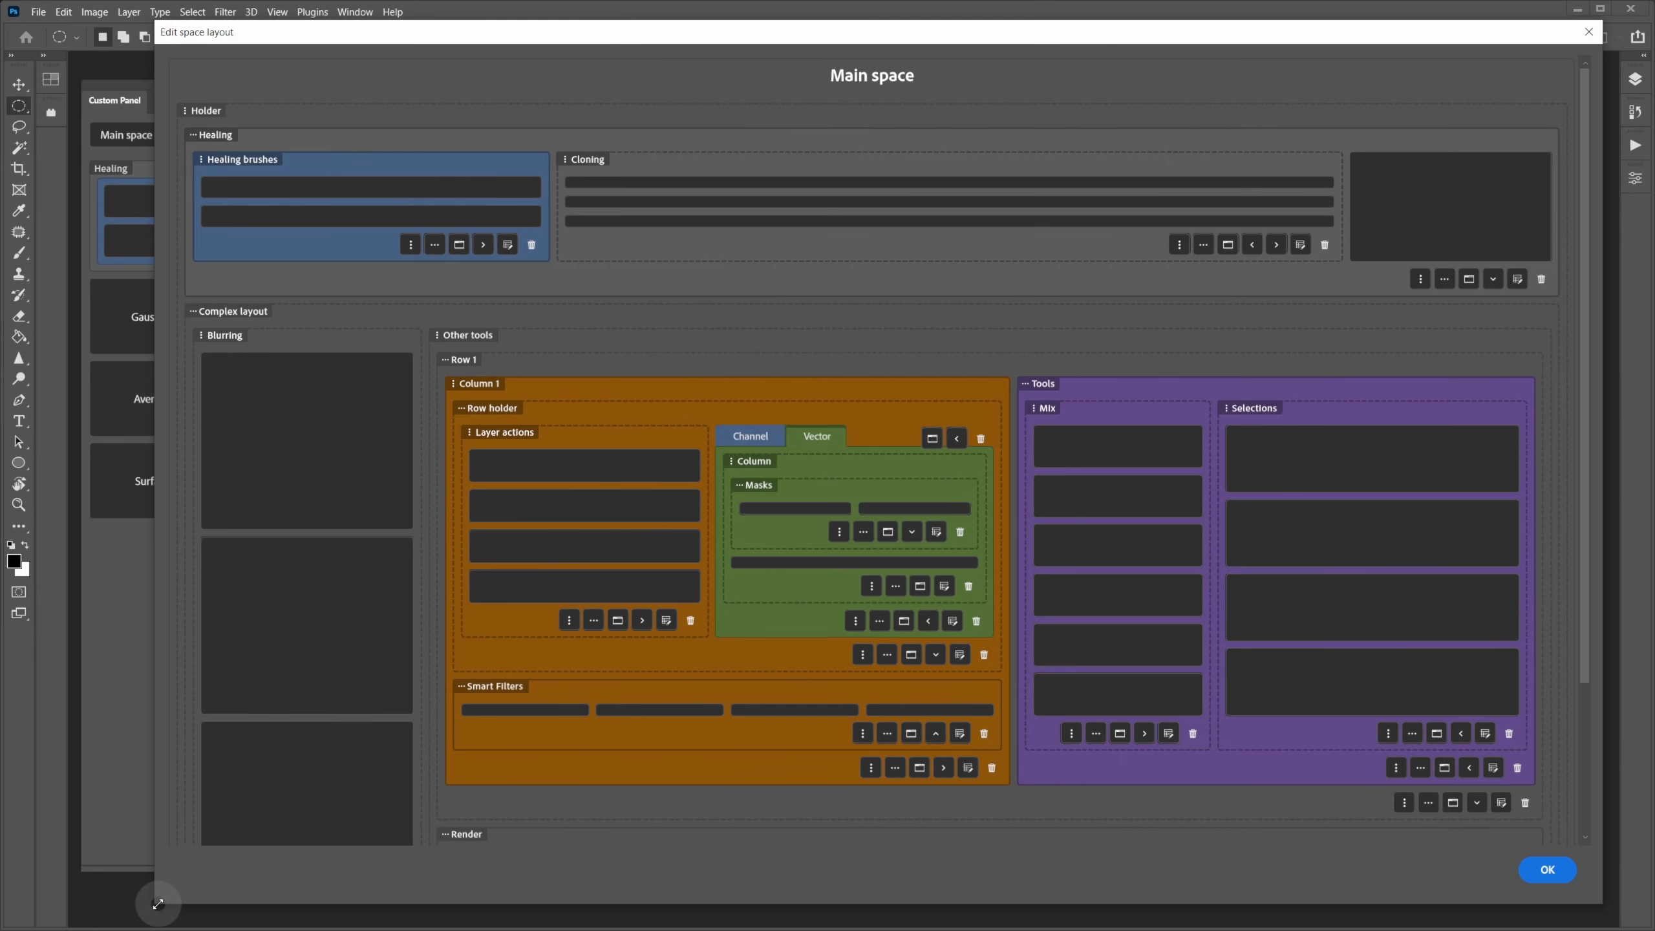
- Shrink the layout editor and switch between the Channel and Vector tabs
left_click_drag(158, 903, 649, 854)
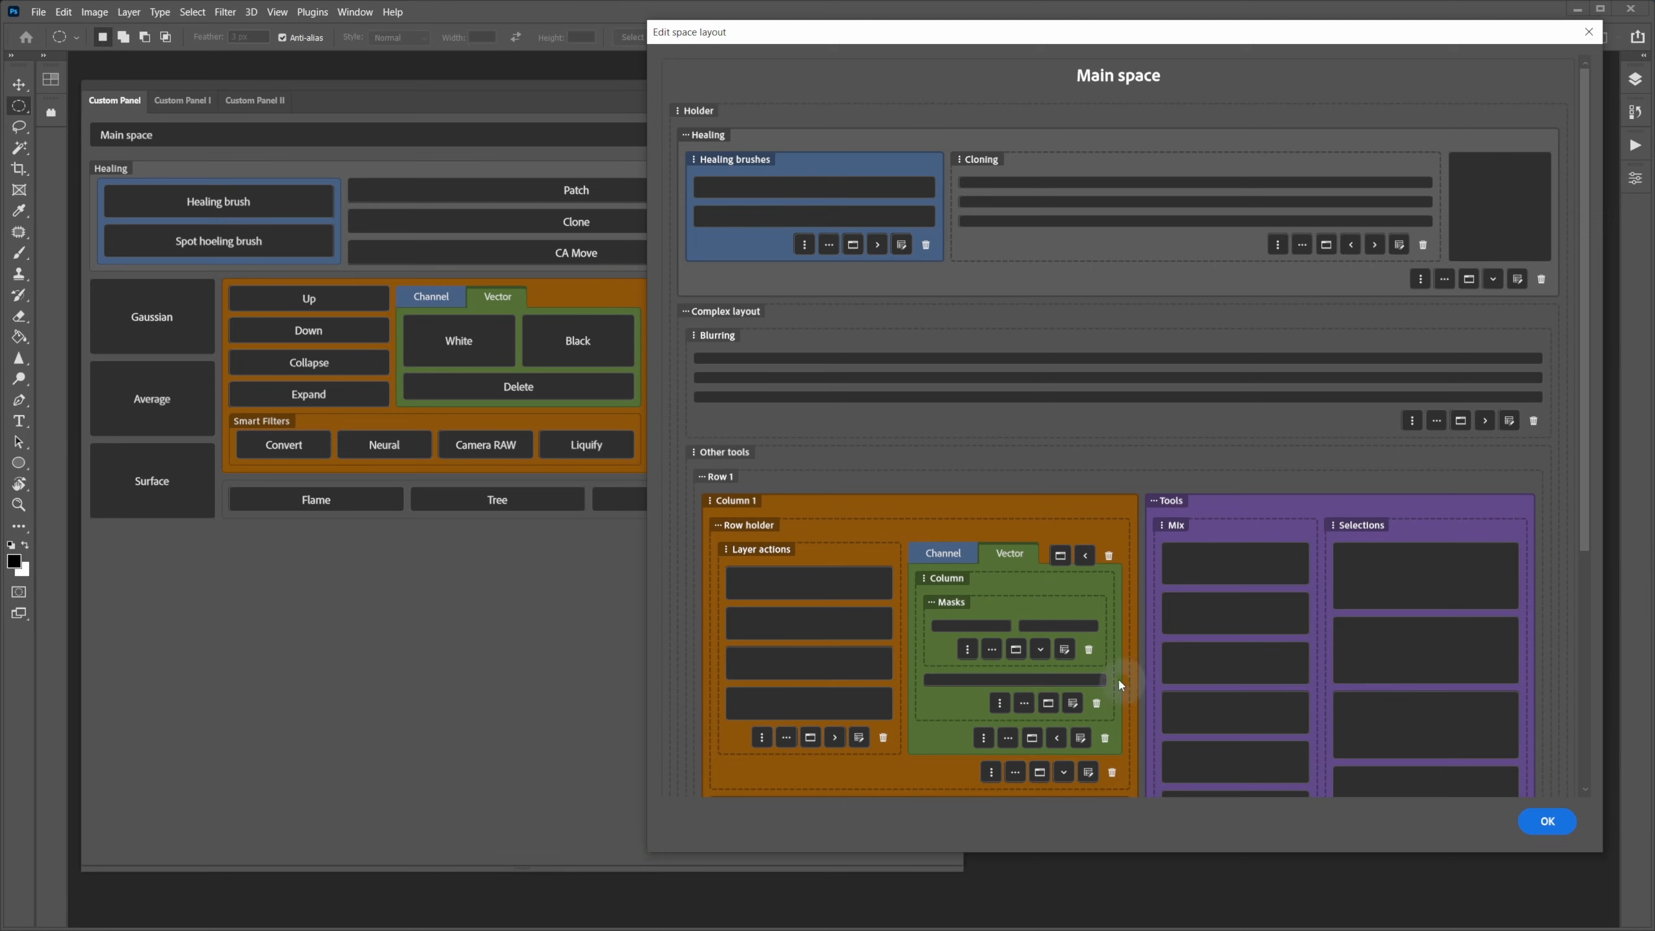
left_click(962, 553)
left_click(997, 556)
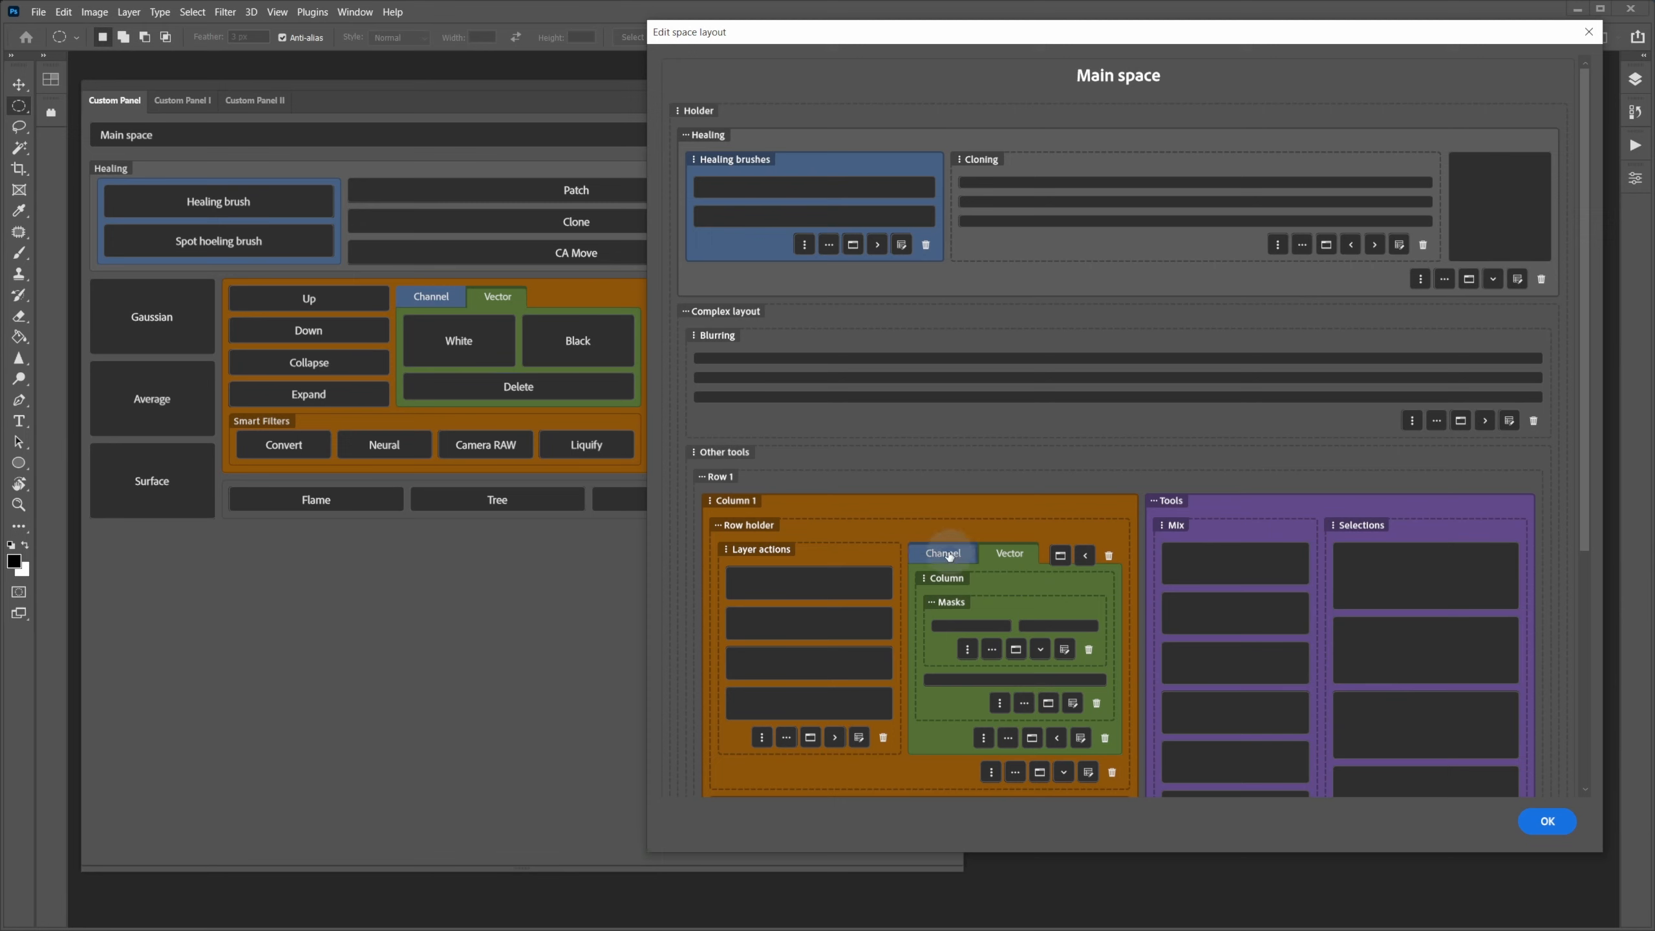
left_click(950, 556)
- Open the Vector tab's edit settings and its Pick tab color list, currently Green
left_click(1009, 554)
left_click(1080, 738)
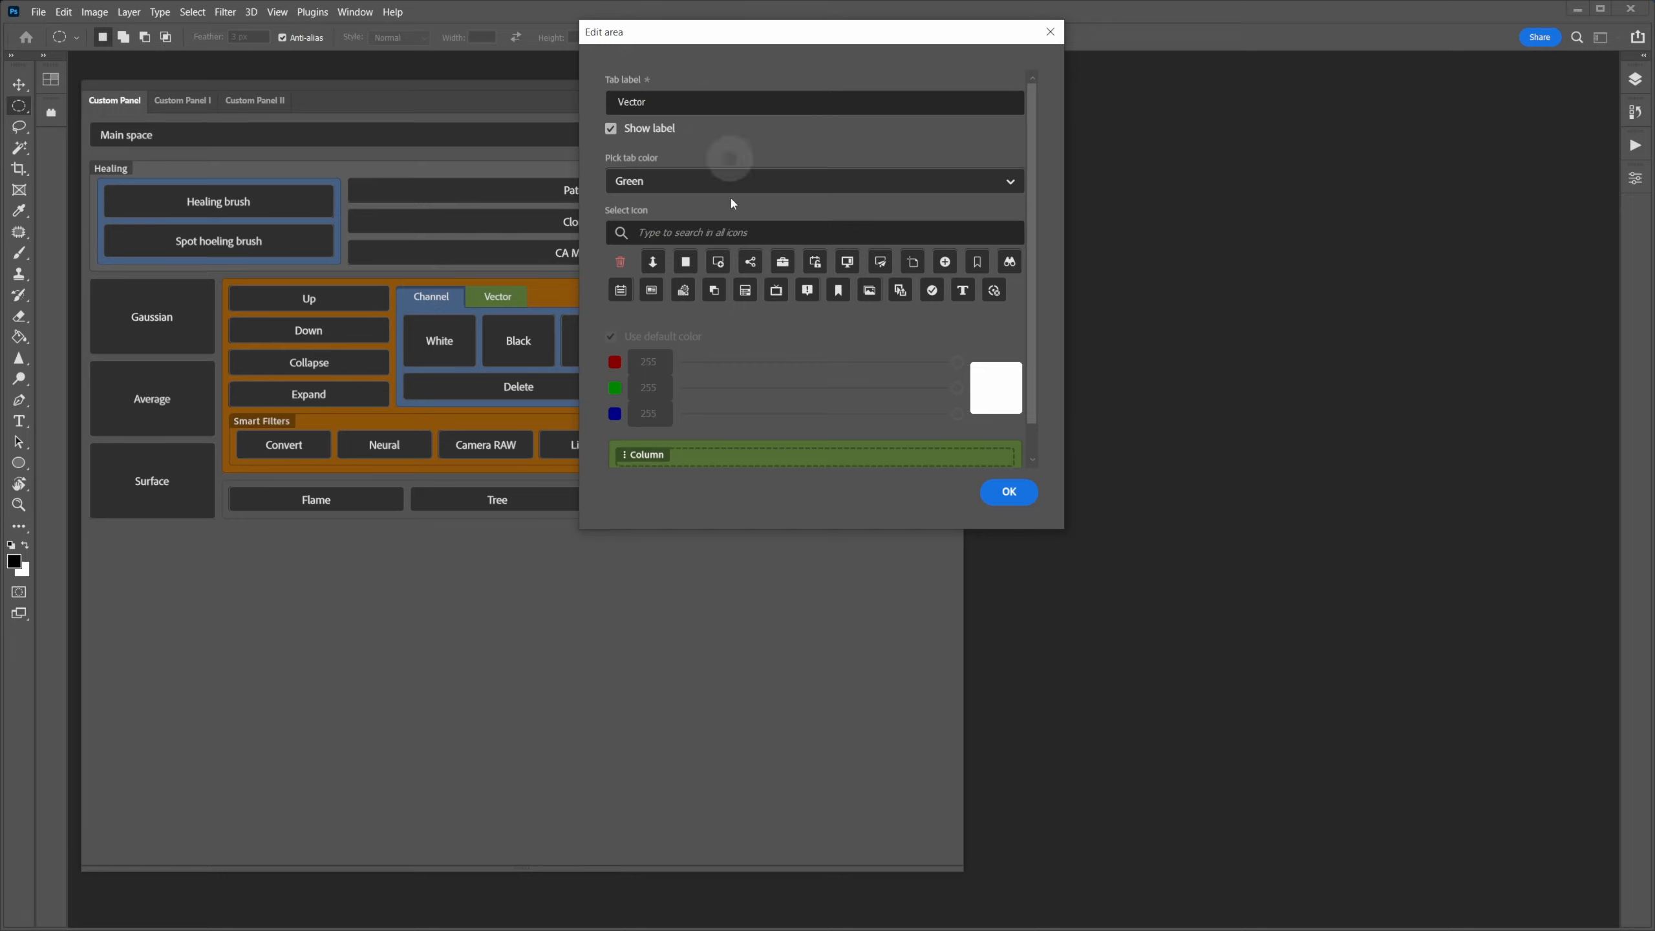
left_click(687, 181)
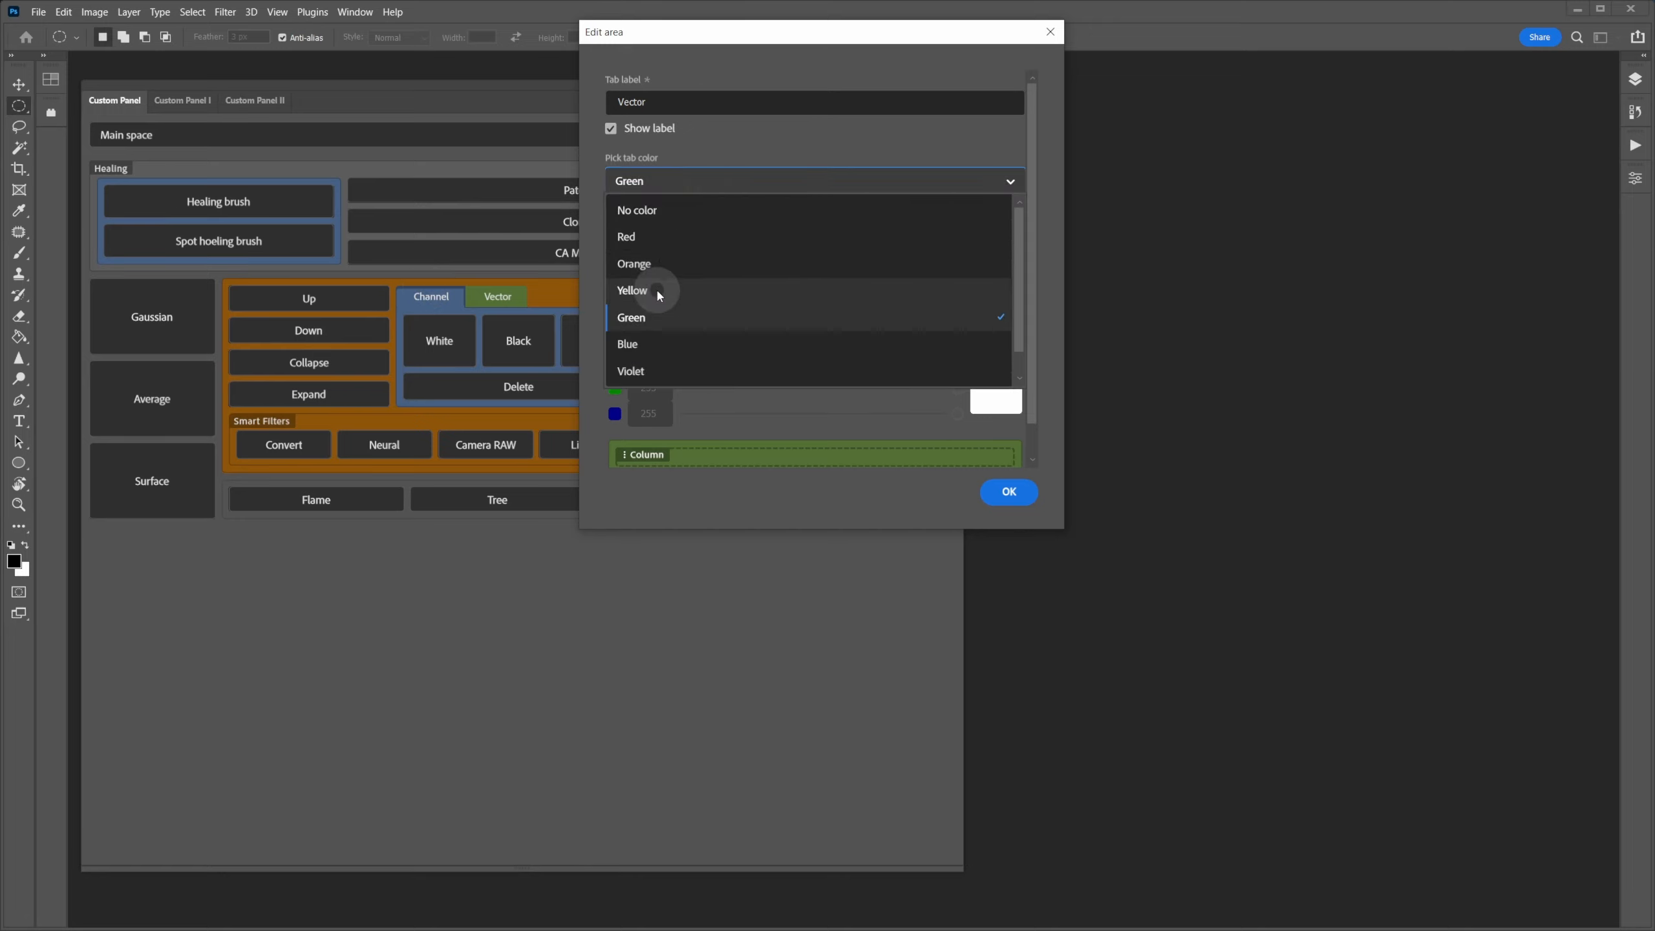